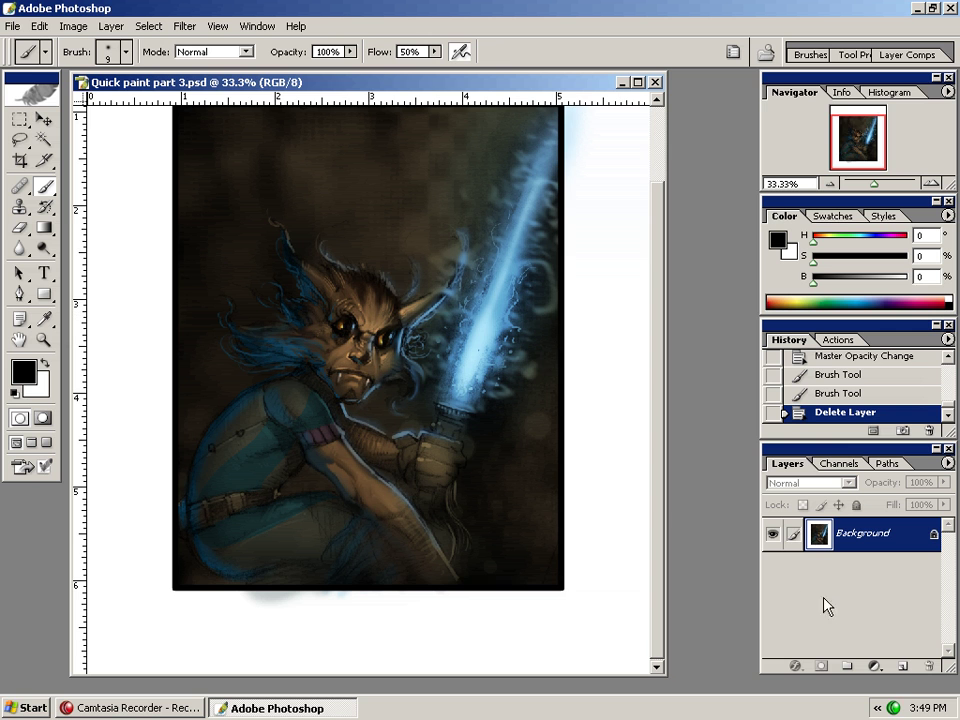
Step: Choose the Art History Brush with the Brian's Chalk preset and add a new empty layer above the Background
{"action": "left_click", "coordinate": [47, 208]}
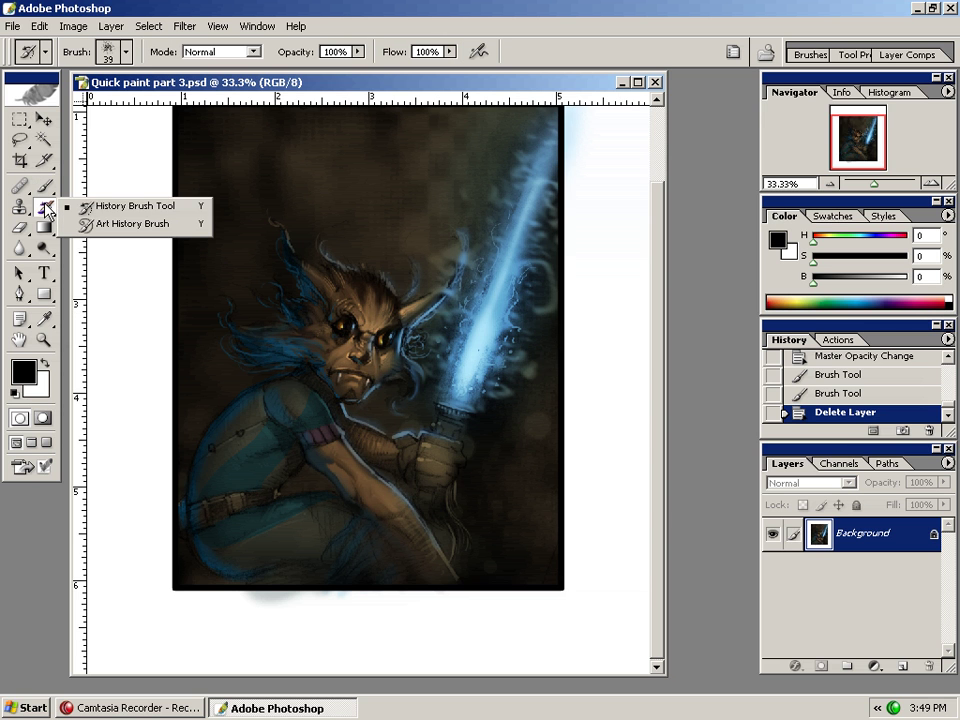
{"action": "left_click", "coordinate": [117, 224]}
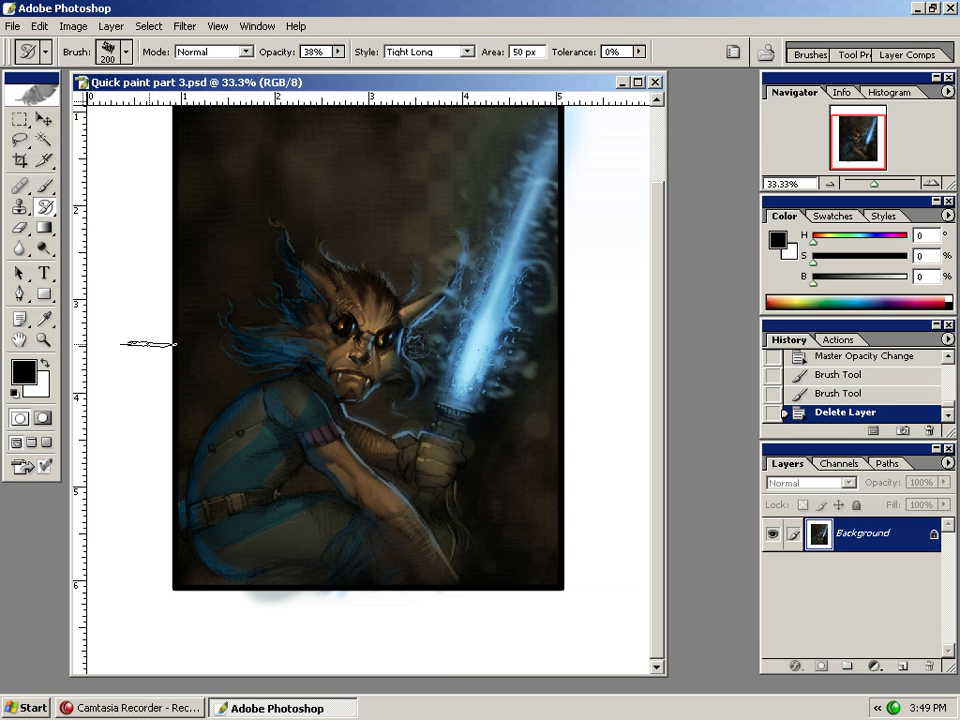
{"action": "mouse_move", "coordinate": [471, 398]}
{"action": "left_mouse_down"}
{"action": "mouse_move", "coordinate": [469, 452]}
{"action": "mouse_move", "coordinate": [471, 432]}
{"action": "left_mouse_up"}
{"action": "left_click", "coordinate": [48, 53]}
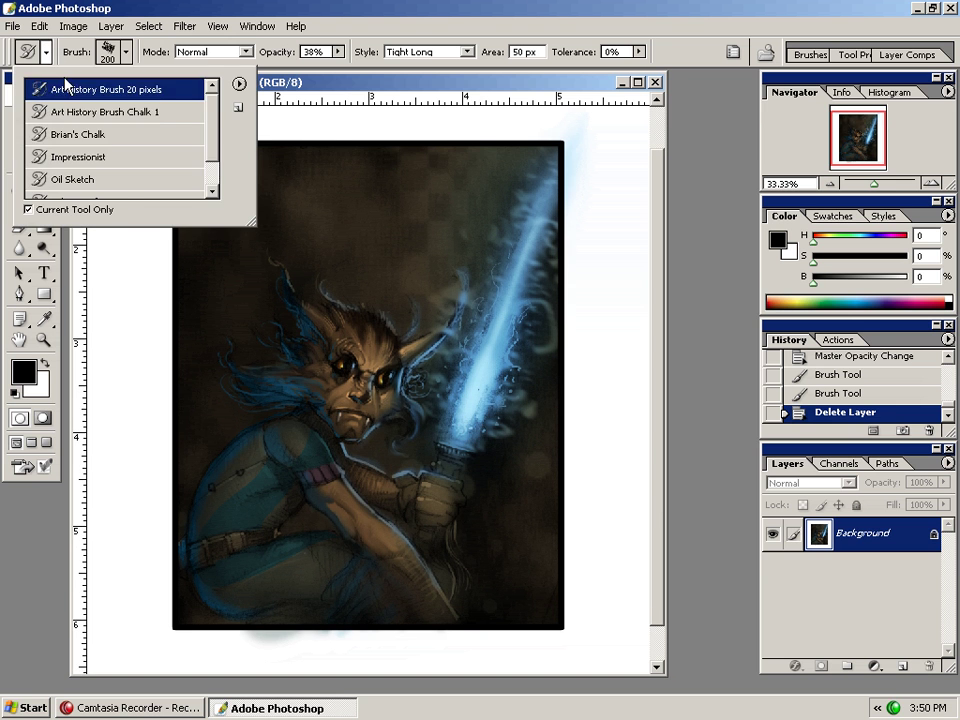
{"action": "left_click", "coordinate": [94, 136]}
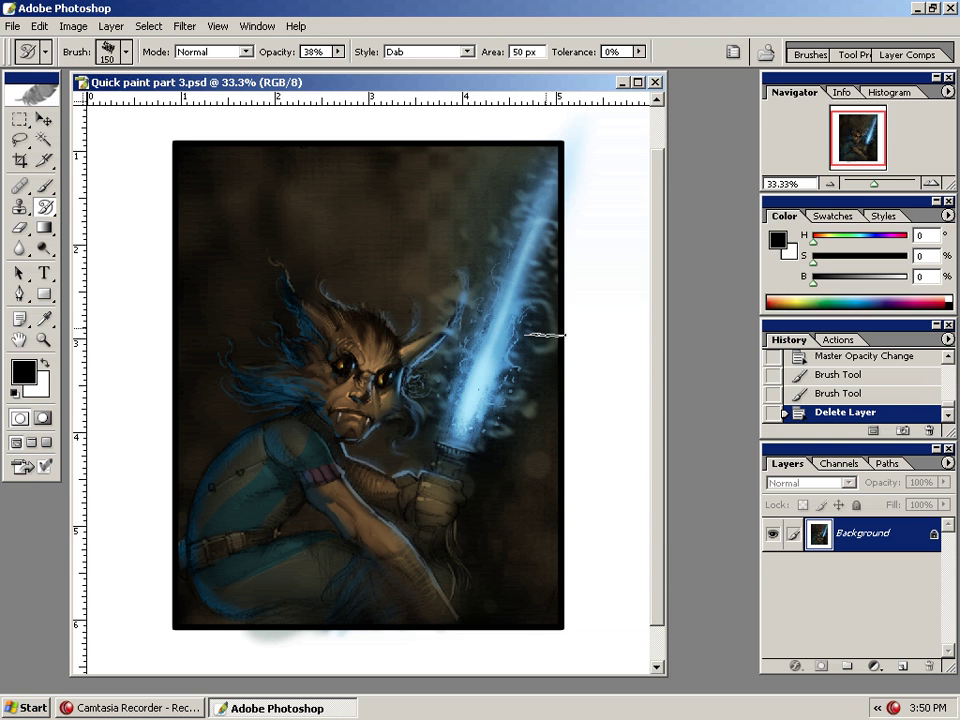
{"action": "left_click", "coordinate": [899, 667]}
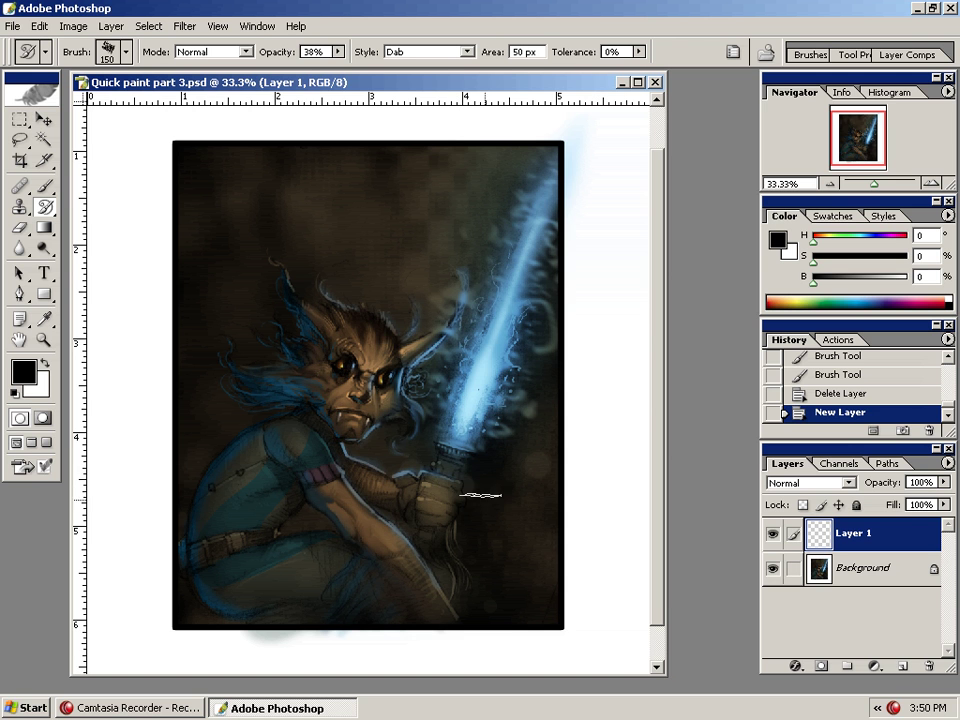
Step: Paint Dab-style chalk strokes over the glowing sword, the creature, the background and the picture's edges on Layer 1
{"action": "mouse_move", "coordinate": [489, 407]}
{"action": "left_mouse_down"}
{"action": "mouse_move", "coordinate": [525, 315]}
{"action": "mouse_move", "coordinate": [525, 360]}
{"action": "mouse_move", "coordinate": [544, 243]}
{"action": "mouse_move", "coordinate": [535, 293]}
{"action": "mouse_move", "coordinate": [535, 185]}
{"action": "mouse_move", "coordinate": [485, 297]}
{"action": "mouse_move", "coordinate": [485, 214]}
{"action": "left_mouse_up"}
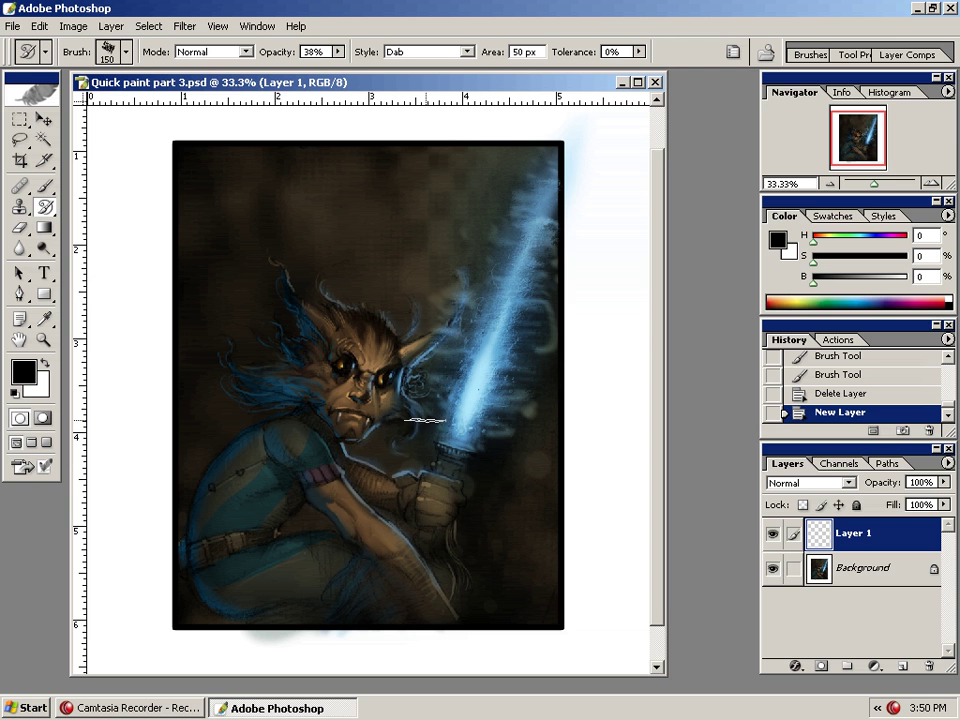
{"action": "mouse_move", "coordinate": [370, 451]}
{"action": "left_mouse_down"}
{"action": "mouse_move", "coordinate": [410, 346]}
{"action": "mouse_move", "coordinate": [388, 349]}
{"action": "mouse_move", "coordinate": [394, 314]}
{"action": "mouse_move", "coordinate": [375, 413]}
{"action": "mouse_move", "coordinate": [375, 354]}
{"action": "mouse_move", "coordinate": [357, 320]}
{"action": "mouse_move", "coordinate": [336, 426]}
{"action": "mouse_move", "coordinate": [314, 367]}
{"action": "mouse_move", "coordinate": [340, 414]}
{"action": "mouse_move", "coordinate": [353, 311]}
{"action": "mouse_move", "coordinate": [368, 354]}
{"action": "mouse_move", "coordinate": [370, 342]}
{"action": "mouse_move", "coordinate": [378, 399]}
{"action": "mouse_move", "coordinate": [403, 284]}
{"action": "left_mouse_up"}
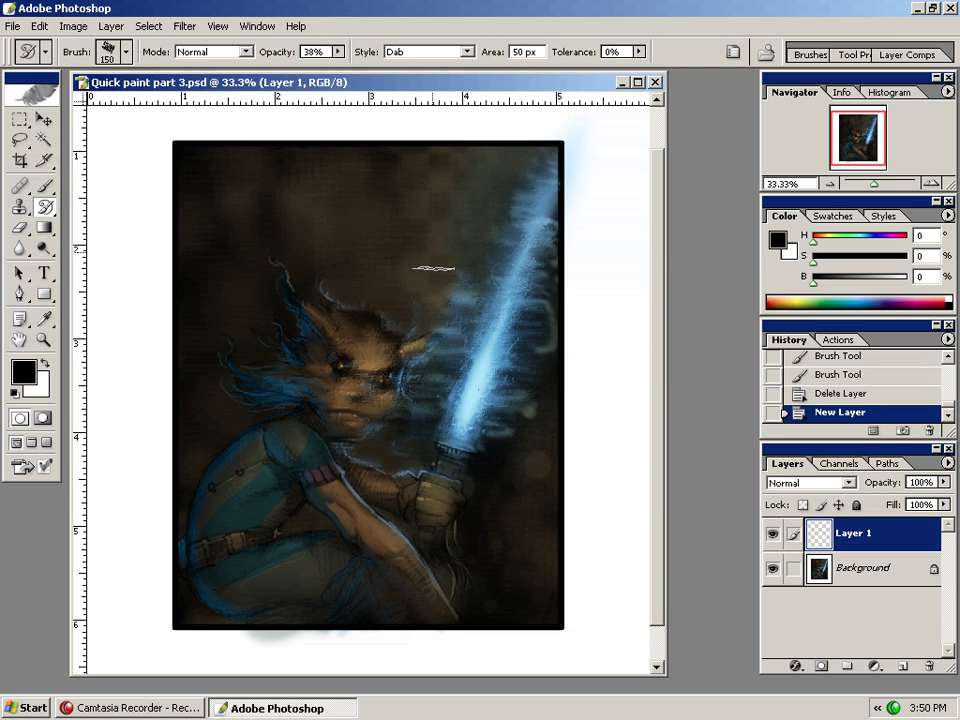
{"action": "mouse_move", "coordinate": [492, 190]}
{"action": "left_mouse_down"}
{"action": "mouse_move", "coordinate": [462, 400]}
{"action": "mouse_move", "coordinate": [430, 424]}
{"action": "left_mouse_up"}
{"action": "mouse_move", "coordinate": [405, 485]}
{"action": "left_mouse_down"}
{"action": "mouse_move", "coordinate": [422, 500]}
{"action": "mouse_move", "coordinate": [476, 454]}
{"action": "mouse_move", "coordinate": [555, 290]}
{"action": "mouse_move", "coordinate": [547, 162]}
{"action": "mouse_move", "coordinate": [551, 310]}
{"action": "left_mouse_up"}
{"action": "mouse_move", "coordinate": [553, 165]}
{"action": "left_mouse_down"}
{"action": "mouse_move", "coordinate": [541, 353]}
{"action": "mouse_move", "coordinate": [550, 249]}
{"action": "mouse_move", "coordinate": [550, 611]}
{"action": "mouse_move", "coordinate": [525, 634]}
{"action": "mouse_move", "coordinate": [308, 629]}
{"action": "mouse_move", "coordinate": [280, 624]}
{"action": "mouse_move", "coordinate": [260, 568]}
{"action": "mouse_move", "coordinate": [268, 562]}
{"action": "mouse_move", "coordinate": [227, 601]}
{"action": "mouse_move", "coordinate": [180, 463]}
{"action": "mouse_move", "coordinate": [193, 154]}
{"action": "left_mouse_up"}
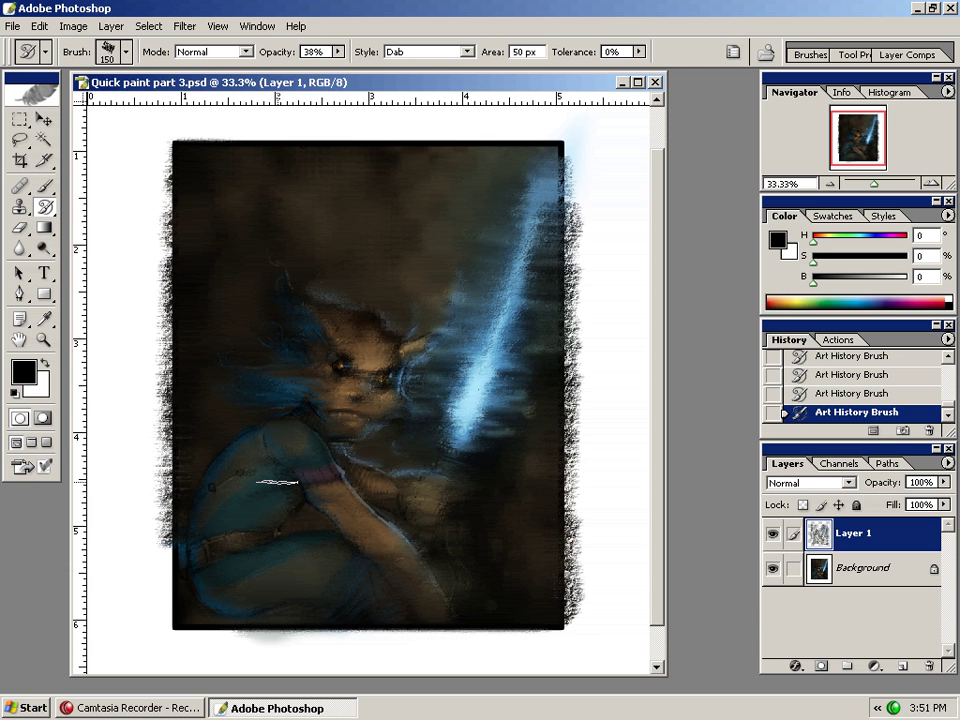
Step: Switch the Art History Brush style to Tight Long and paint over the sword blade and the black border
{"action": "left_click", "coordinate": [464, 53]}
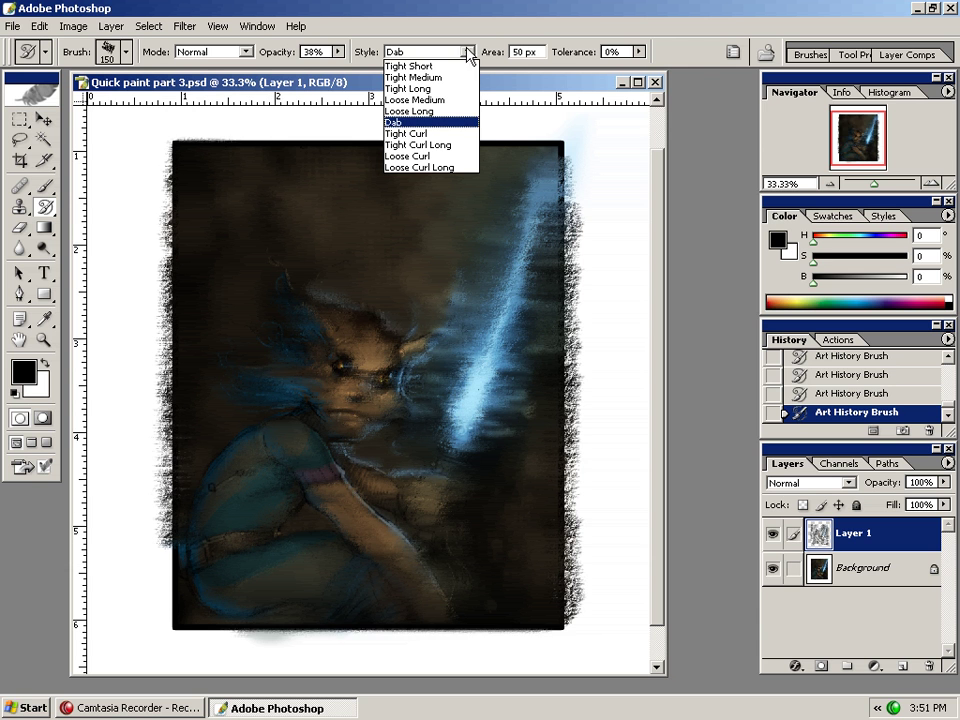
{"action": "left_click", "coordinate": [432, 87]}
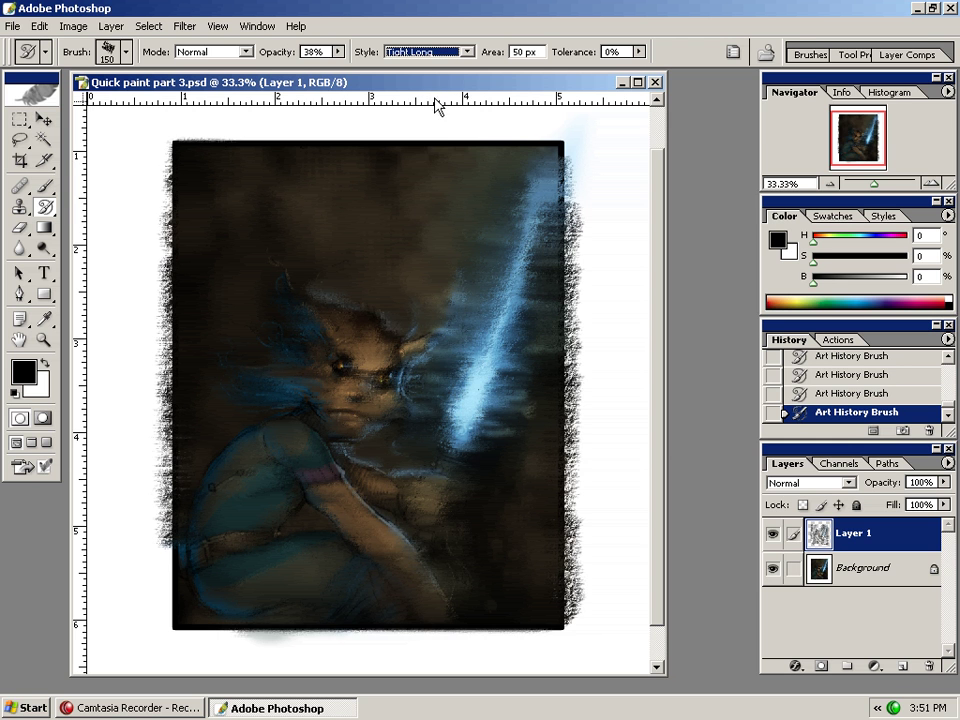
{"action": "mouse_move", "coordinate": [427, 217]}
{"action": "left_mouse_down"}
{"action": "mouse_move", "coordinate": [411, 288]}
{"action": "mouse_move", "coordinate": [412, 346]}
{"action": "left_mouse_up"}
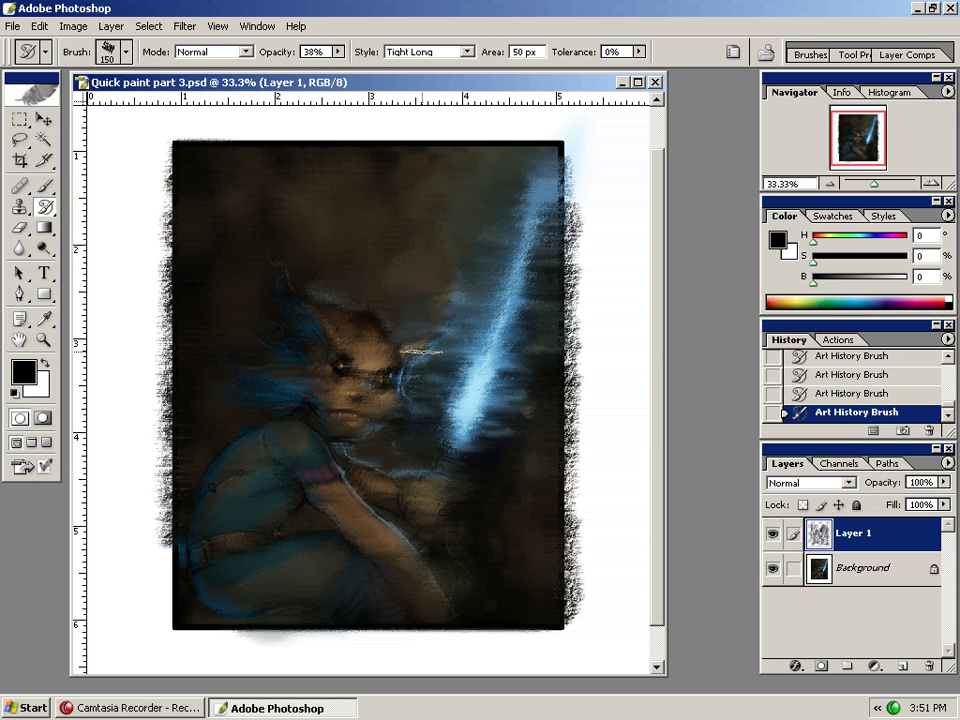
{"action": "mouse_move", "coordinate": [499, 309]}
{"action": "left_mouse_down"}
{"action": "mouse_move", "coordinate": [479, 379]}
{"action": "mouse_move", "coordinate": [441, 436]}
{"action": "mouse_move", "coordinate": [446, 391]}
{"action": "left_mouse_up"}
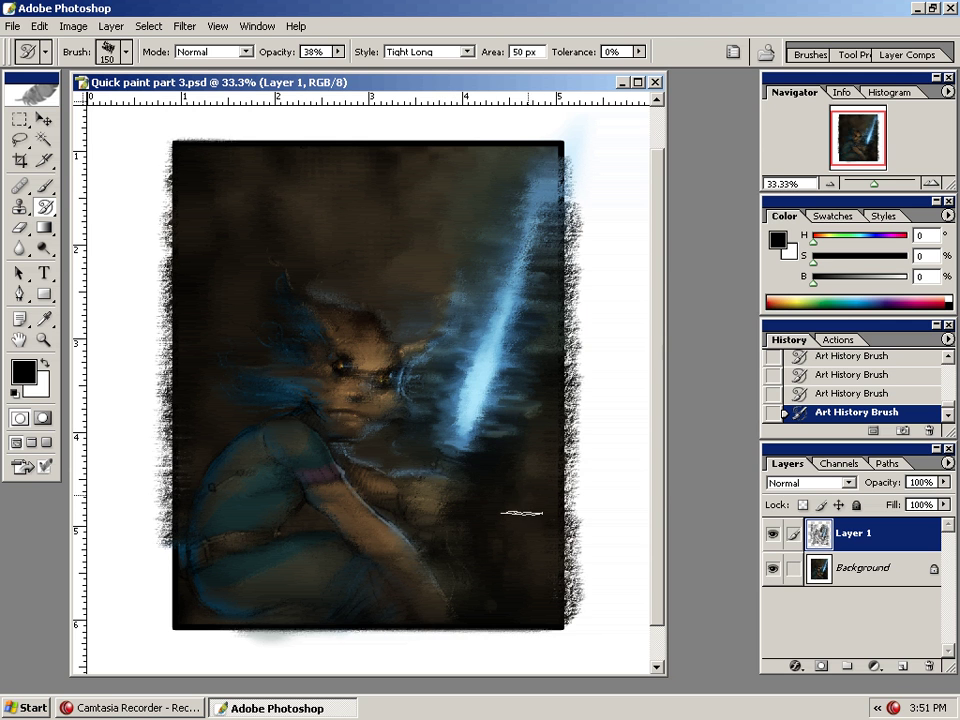
{"action": "mouse_move", "coordinate": [548, 331]}
{"action": "left_mouse_down"}
{"action": "mouse_move", "coordinate": [565, 618]}
{"action": "mouse_move", "coordinate": [140, 630]}
{"action": "left_mouse_up"}
{"action": "mouse_move", "coordinate": [155, 470]}
{"action": "left_mouse_down"}
{"action": "mouse_move", "coordinate": [158, 285]}
{"action": "mouse_move", "coordinate": [175, 192]}
{"action": "mouse_move", "coordinate": [162, 152]}
{"action": "mouse_move", "coordinate": [185, 146]}
{"action": "mouse_move", "coordinate": [218, 157]}
{"action": "mouse_move", "coordinate": [240, 141]}
{"action": "mouse_move", "coordinate": [370, 134]}
{"action": "mouse_move", "coordinate": [558, 153]}
{"action": "left_mouse_up"}
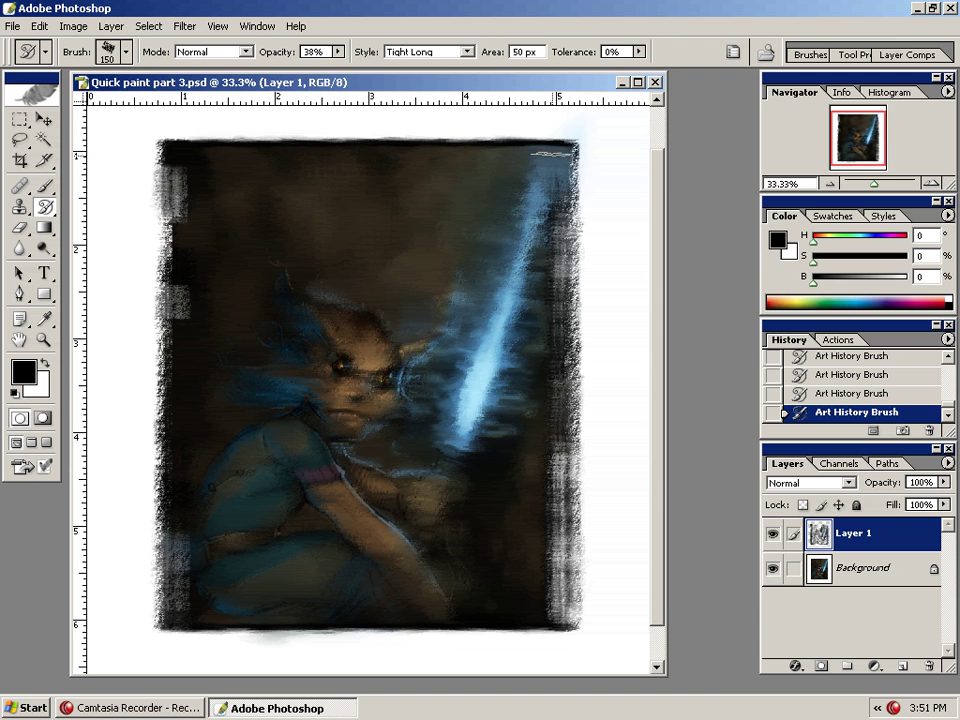
Step: Switch the Art History Brush style to Loose Long and roughen the picture's border on all sides
{"action": "left_click", "coordinate": [430, 51]}
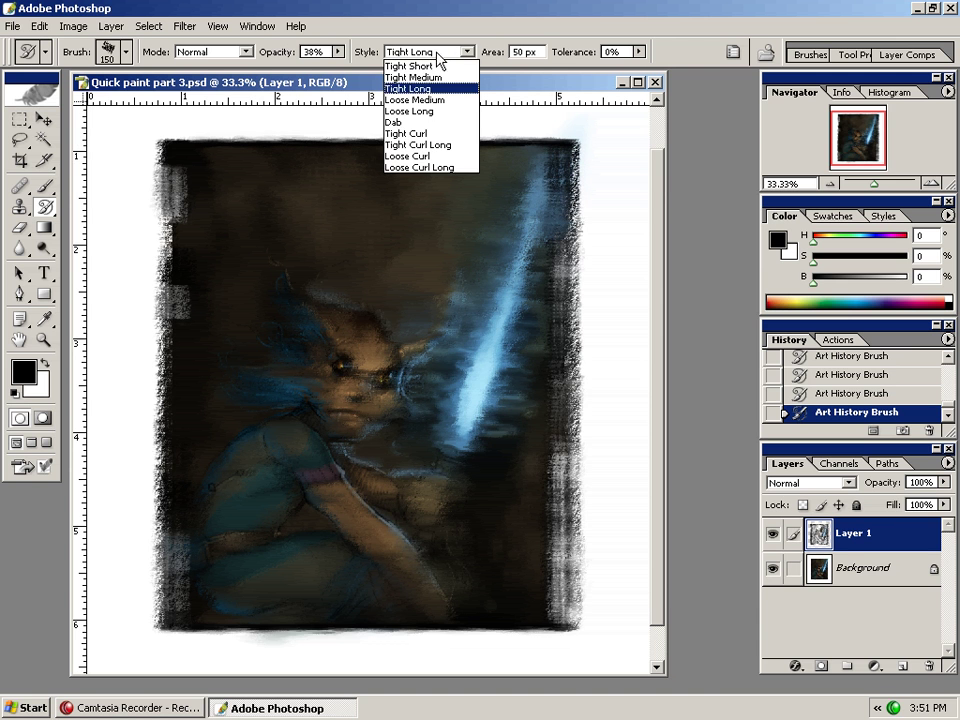
{"action": "left_click", "coordinate": [432, 112]}
{"action": "mouse_move", "coordinate": [400, 136]}
{"action": "left_mouse_down"}
{"action": "mouse_move", "coordinate": [569, 180]}
{"action": "mouse_move", "coordinate": [554, 592]}
{"action": "mouse_move", "coordinate": [545, 222]}
{"action": "mouse_move", "coordinate": [530, 188]}
{"action": "mouse_move", "coordinate": [533, 162]}
{"action": "mouse_move", "coordinate": [236, 153]}
{"action": "mouse_move", "coordinate": [188, 169]}
{"action": "mouse_move", "coordinate": [186, 609]}
{"action": "mouse_move", "coordinate": [258, 636]}
{"action": "mouse_move", "coordinate": [555, 630]}
{"action": "mouse_move", "coordinate": [192, 630]}
{"action": "left_mouse_up"}
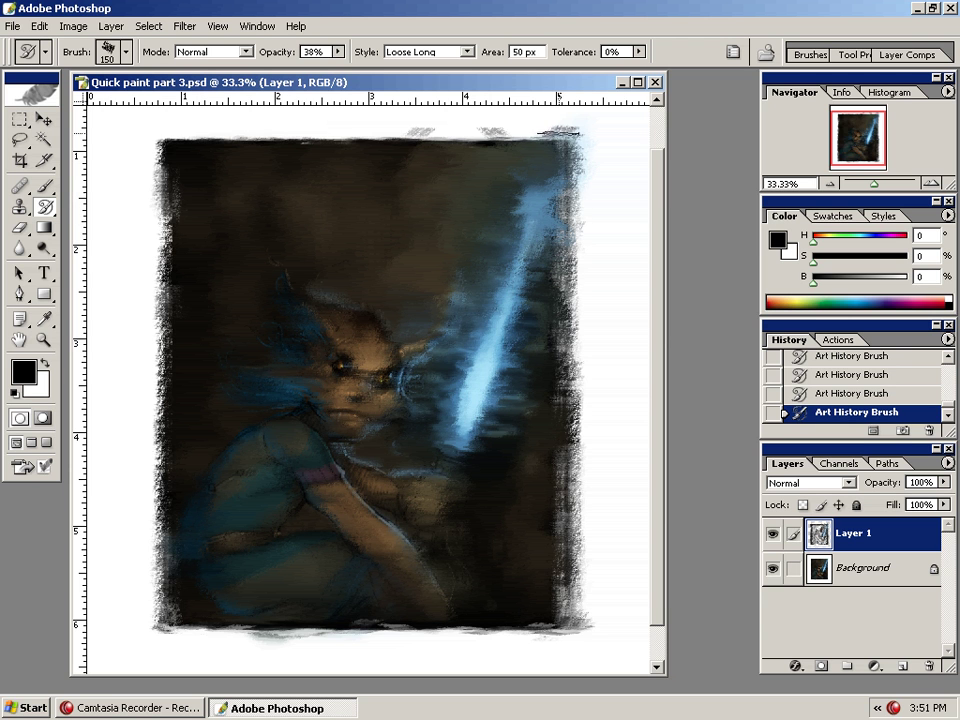
{"action": "mouse_move", "coordinate": [492, 137]}
{"action": "left_mouse_down"}
{"action": "mouse_move", "coordinate": [470, 150]}
{"action": "mouse_move", "coordinate": [535, 153]}
{"action": "mouse_move", "coordinate": [497, 148]}
{"action": "left_mouse_up"}
{"action": "mouse_move", "coordinate": [240, 148]}
{"action": "left_mouse_down"}
{"action": "mouse_move", "coordinate": [182, 225]}
{"action": "mouse_move", "coordinate": [185, 400]}
{"action": "left_mouse_up"}
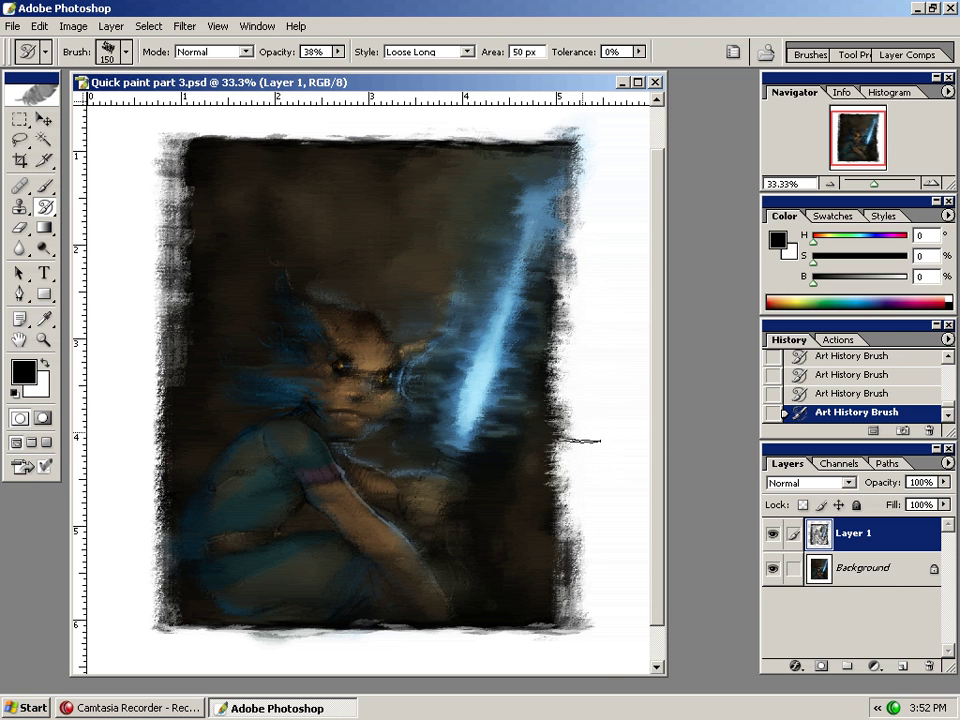
{"action": "left_click_drag", "start_coordinate": [590, 630], "coordinate": [488, 632]}
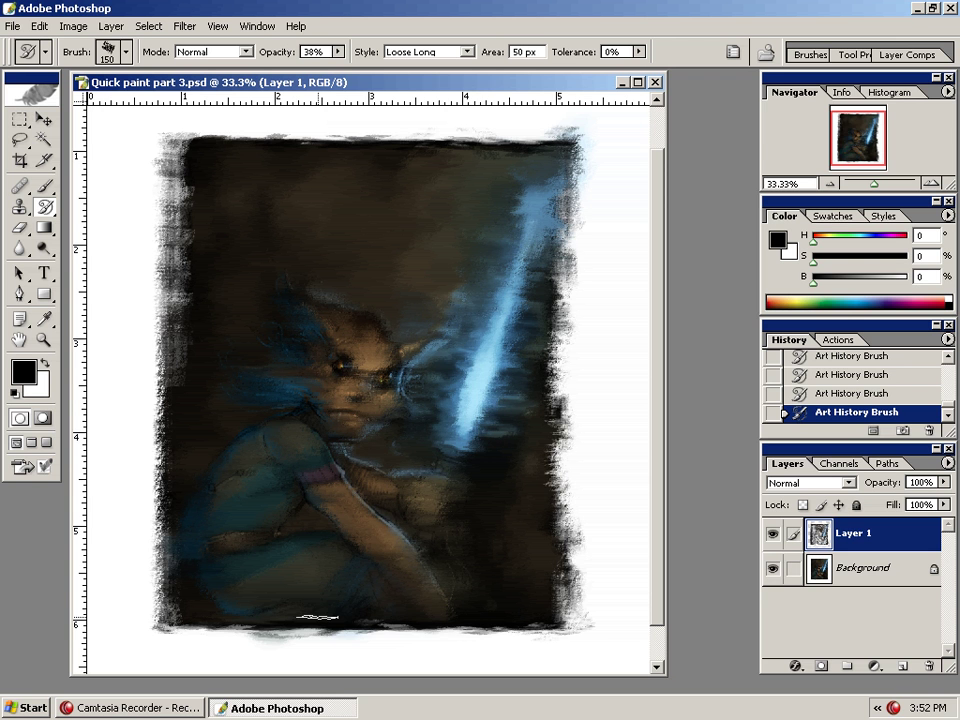
Step: Lower the opacity of Layer 1 to 48%
{"action": "left_click", "coordinate": [942, 482]}
{"action": "left_click_drag", "start_coordinate": [909, 508], "coordinate": [897, 510]}
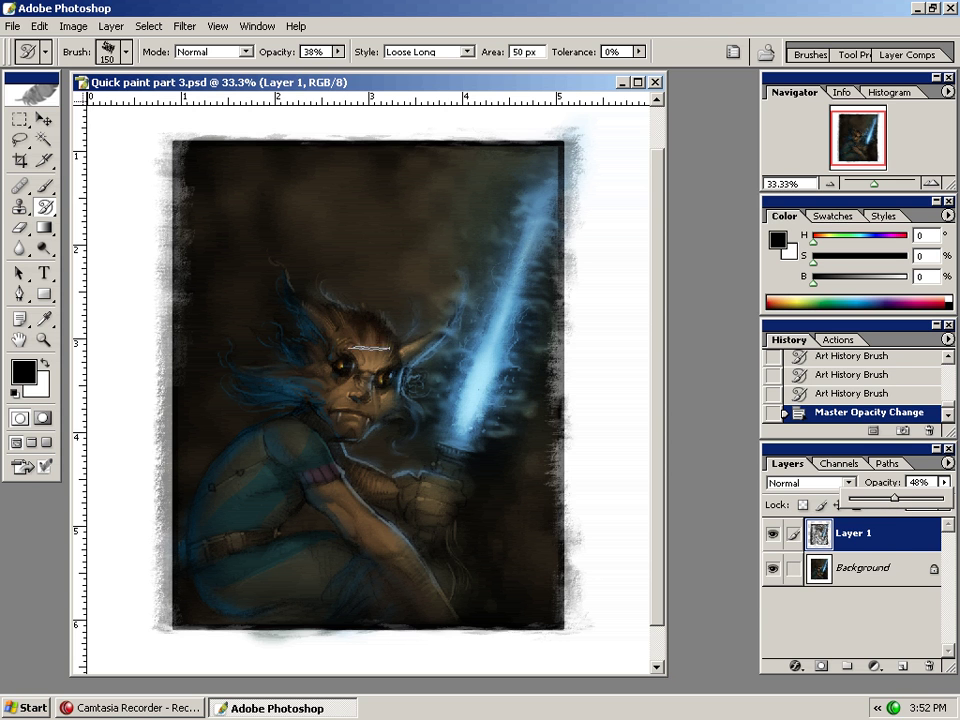
{"action": "left_click", "coordinate": [907, 450]}
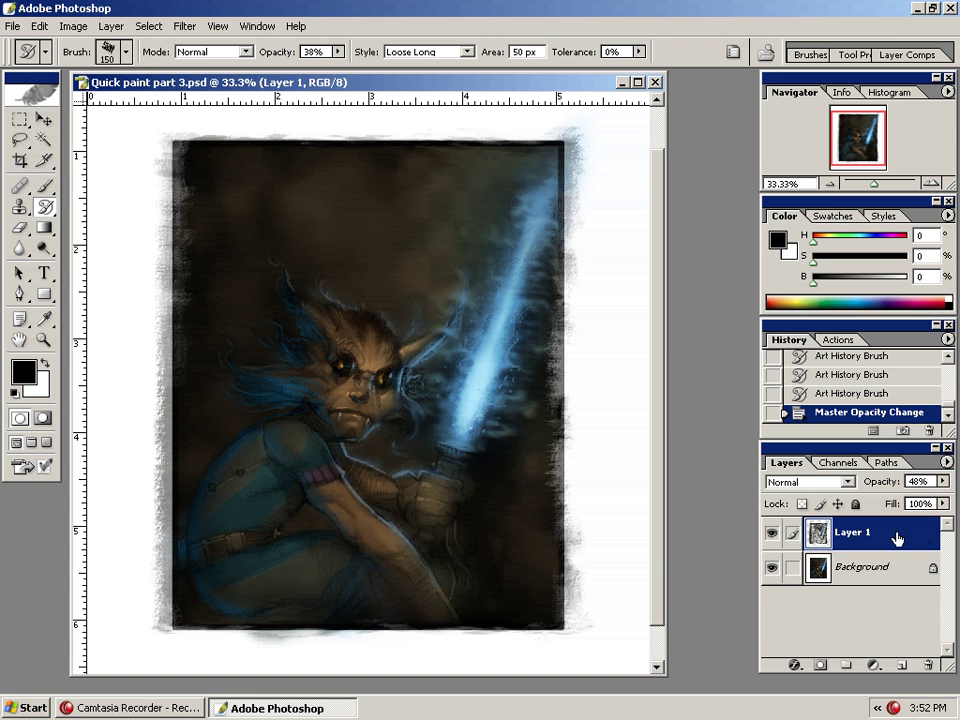
Step: Set Layer 1's blending mode to Dissolve and its opacity to 39%
{"action": "left_click", "coordinate": [845, 482]}
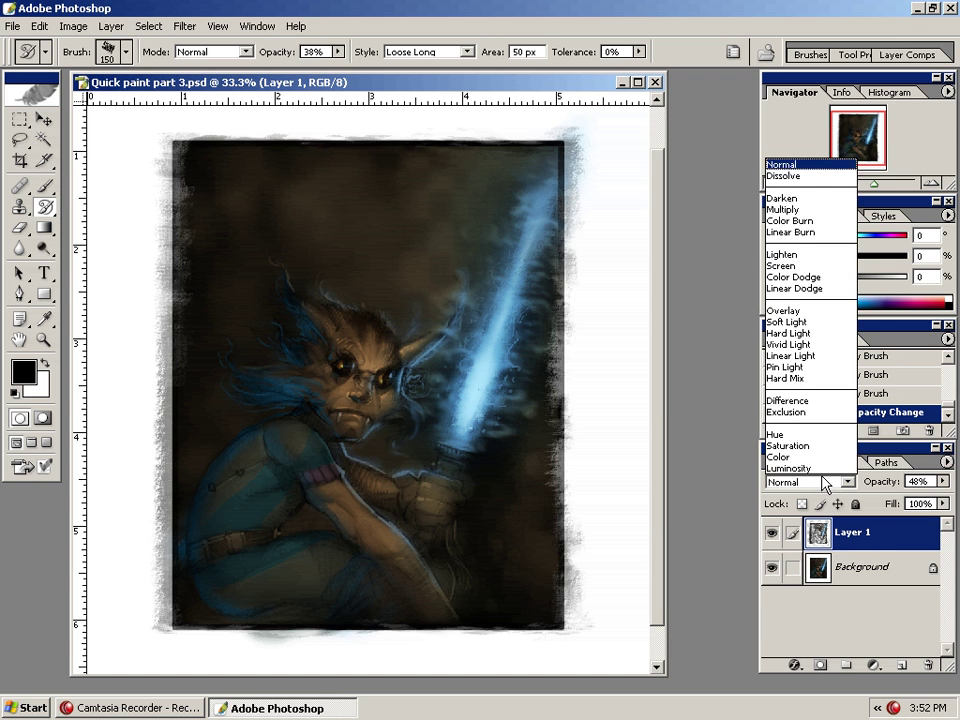
{"action": "left_click", "coordinate": [812, 163]}
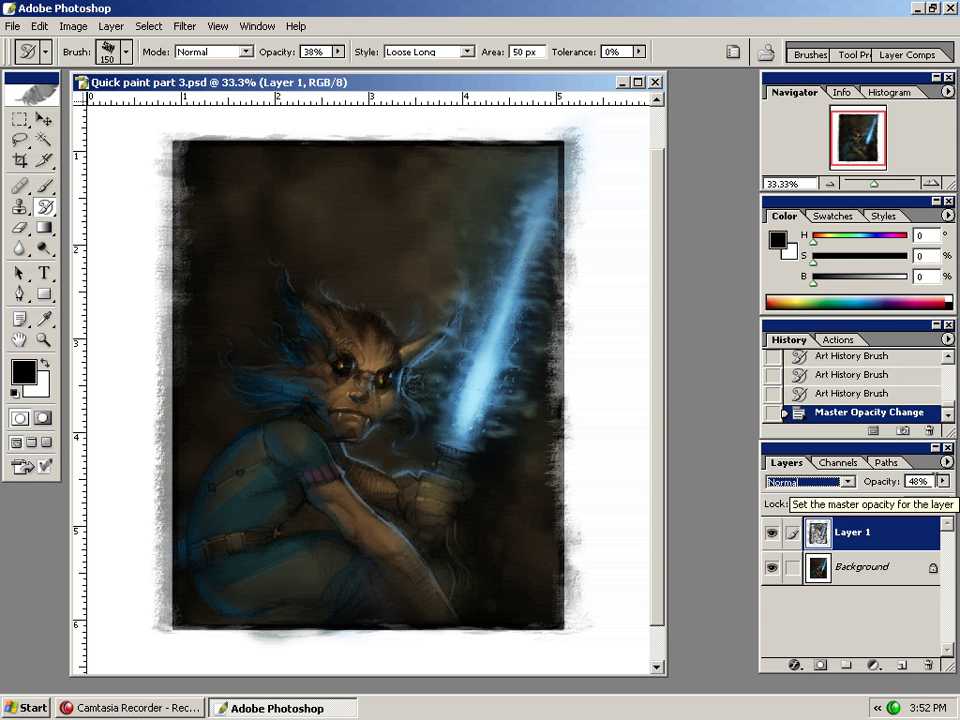
{"action": "key", "text": "Down"}
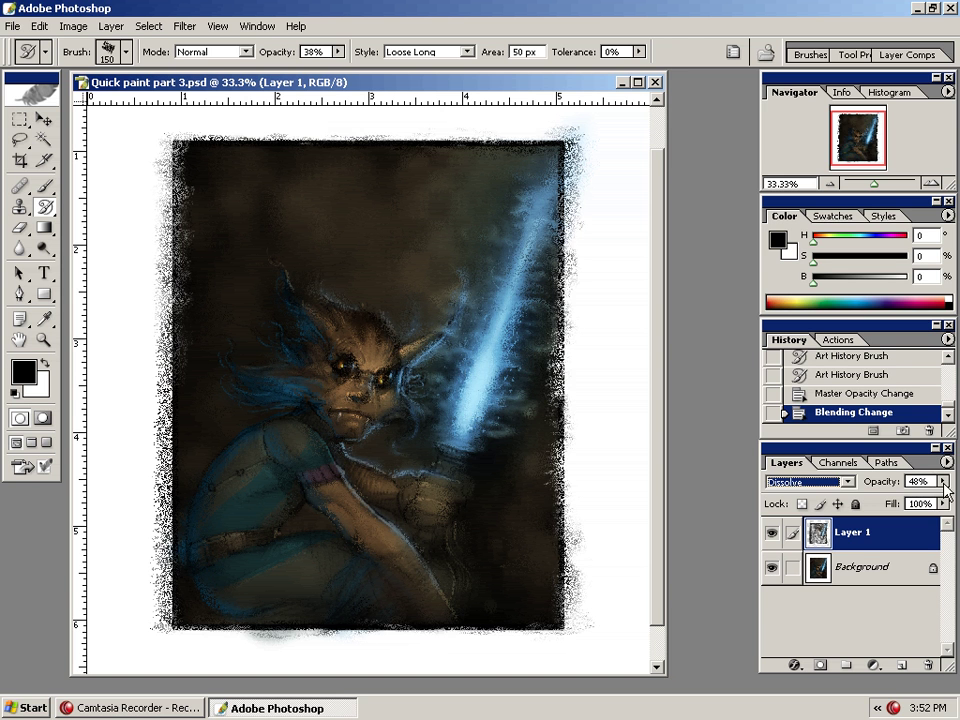
{"action": "left_click", "coordinate": [941, 482]}
{"action": "left_click_drag", "start_coordinate": [881, 505], "coordinate": [881, 510]}
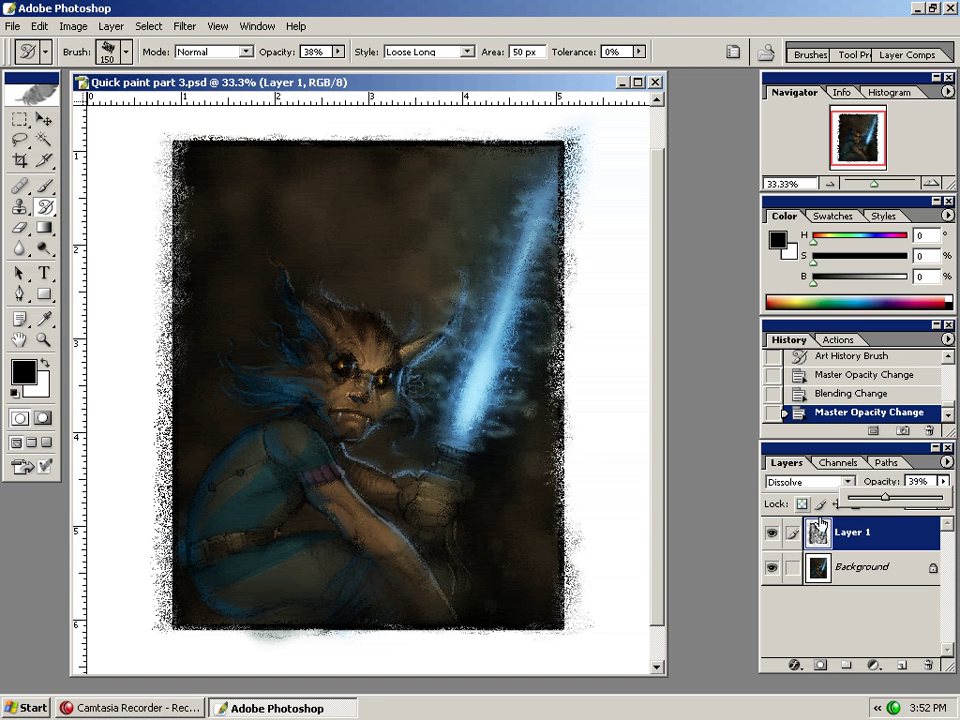
{"action": "left_click", "coordinate": [812, 620]}
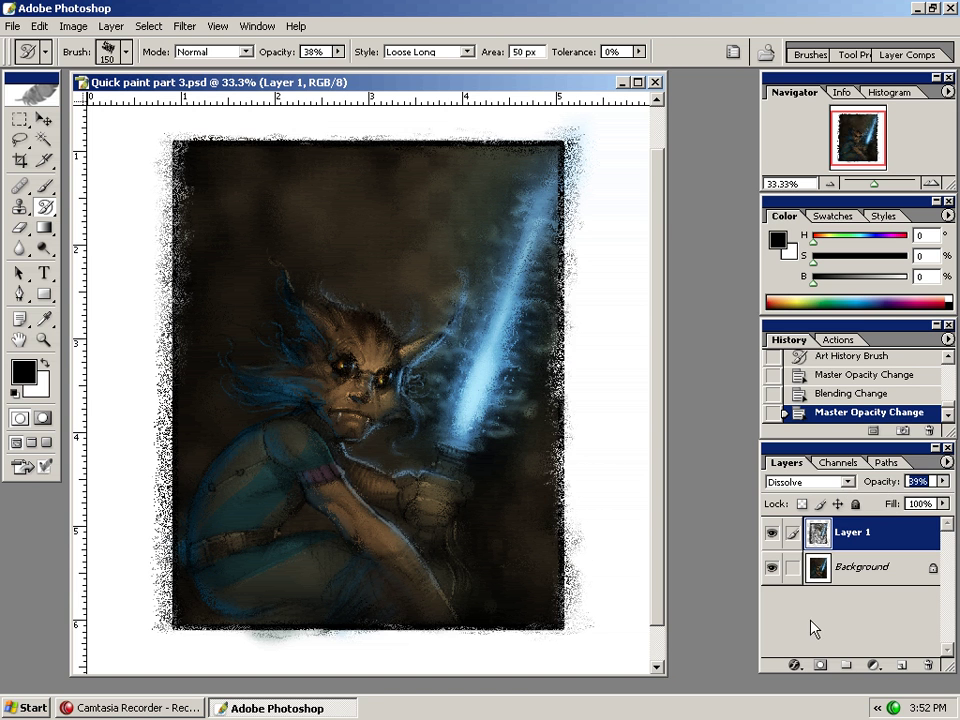
Step: Enlarge the History Brush to 125 px and paint detail back into the creature's face, body and hand and the sword
{"action": "left_click", "coordinate": [45, 207]}
{"action": "left_click_drag", "start_coordinate": [48, 212], "coordinate": [100, 203]}
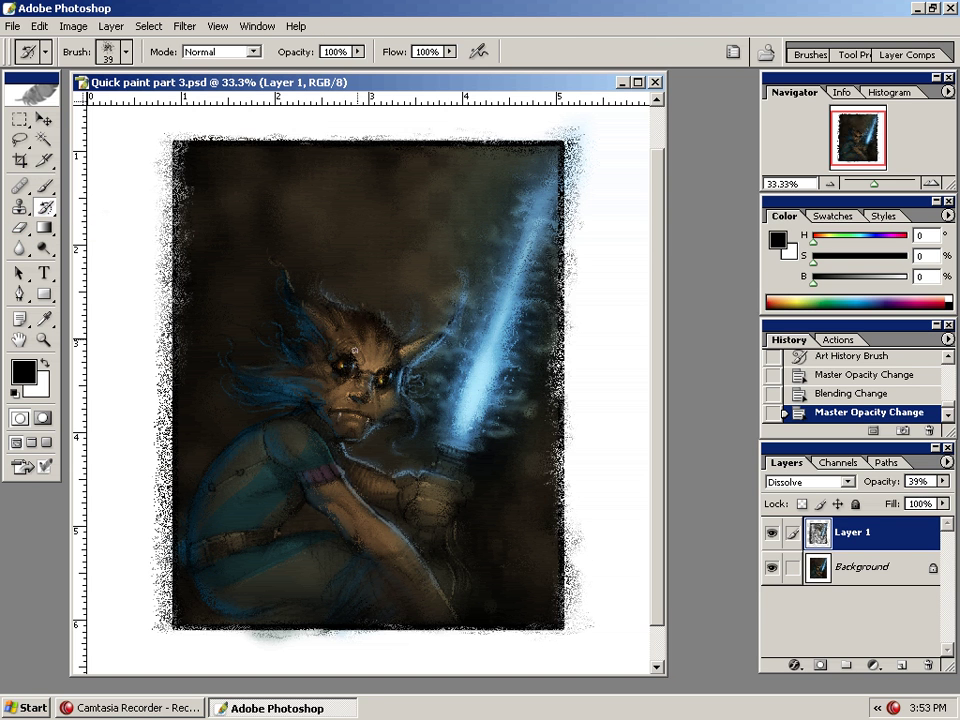
{"action": "key", "text": "bracketright"}
{"action": "key", "text": "bracketright"}
{"action": "key", "text": "bracketright"}
{"action": "mouse_move", "coordinate": [355, 376]}
{"action": "left_mouse_down"}
{"action": "mouse_move", "coordinate": [368, 386]}
{"action": "mouse_move", "coordinate": [343, 358]}
{"action": "mouse_move", "coordinate": [392, 356]}
{"action": "mouse_move", "coordinate": [371, 425]}
{"action": "mouse_move", "coordinate": [345, 354]}
{"action": "left_mouse_up"}
{"action": "mouse_move", "coordinate": [320, 309]}
{"action": "left_mouse_down"}
{"action": "mouse_move", "coordinate": [338, 396]}
{"action": "mouse_move", "coordinate": [309, 391]}
{"action": "mouse_move", "coordinate": [322, 391]}
{"action": "mouse_move", "coordinate": [344, 447]}
{"action": "mouse_move", "coordinate": [311, 416]}
{"action": "mouse_move", "coordinate": [321, 444]}
{"action": "mouse_move", "coordinate": [304, 446]}
{"action": "mouse_move", "coordinate": [324, 475]}
{"action": "left_mouse_up"}
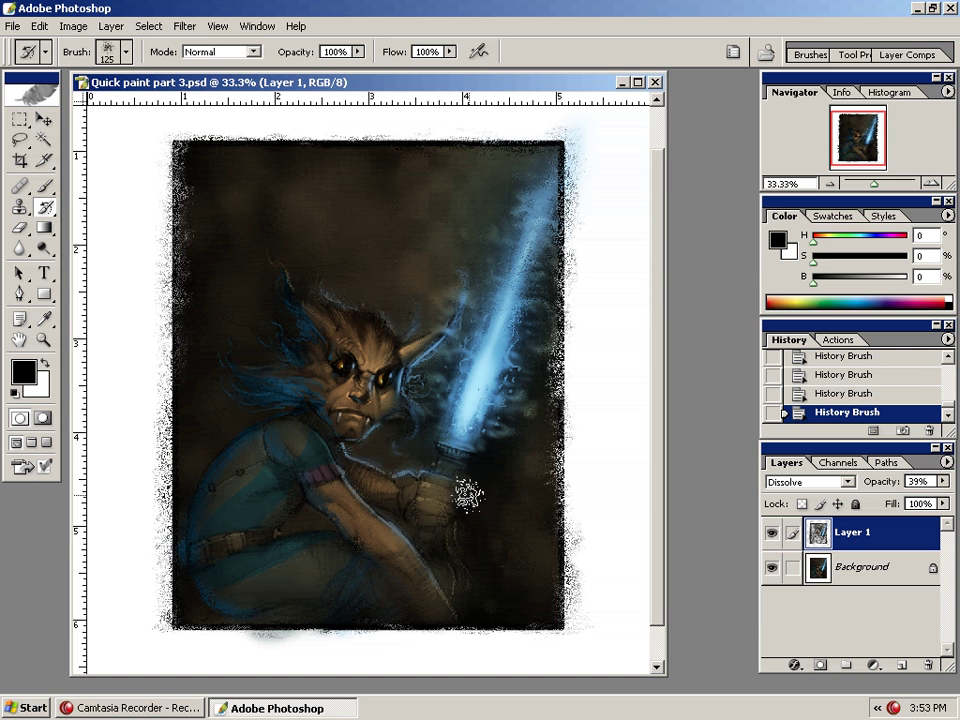
Step: Step through the blending modes for Layer 1 and set it to Color Burn
{"action": "left_click", "coordinate": [812, 482]}
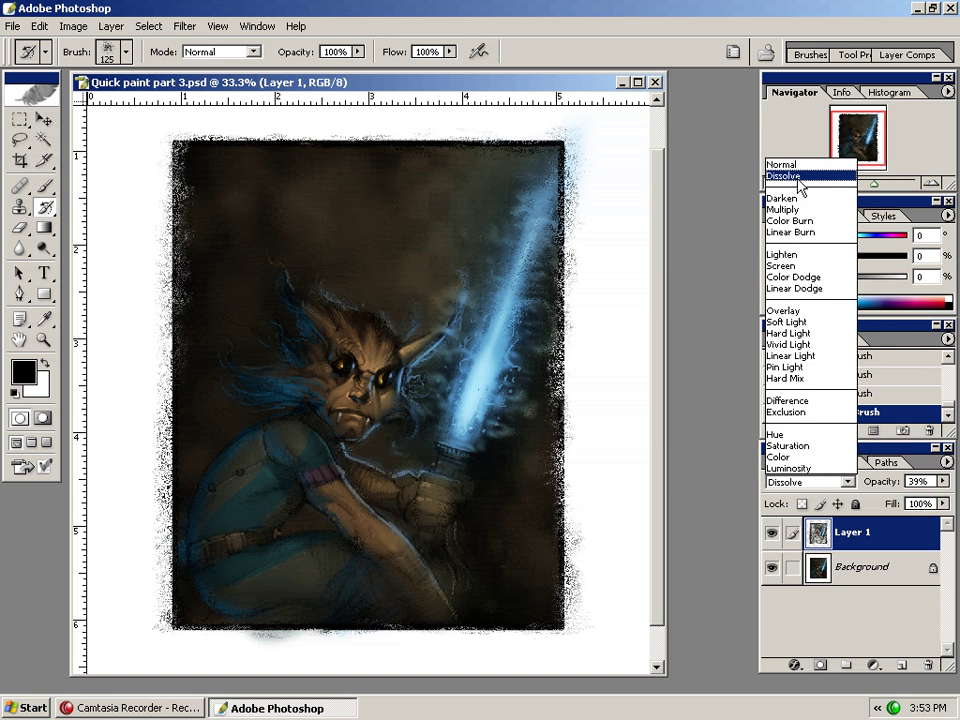
{"action": "left_click", "coordinate": [800, 177]}
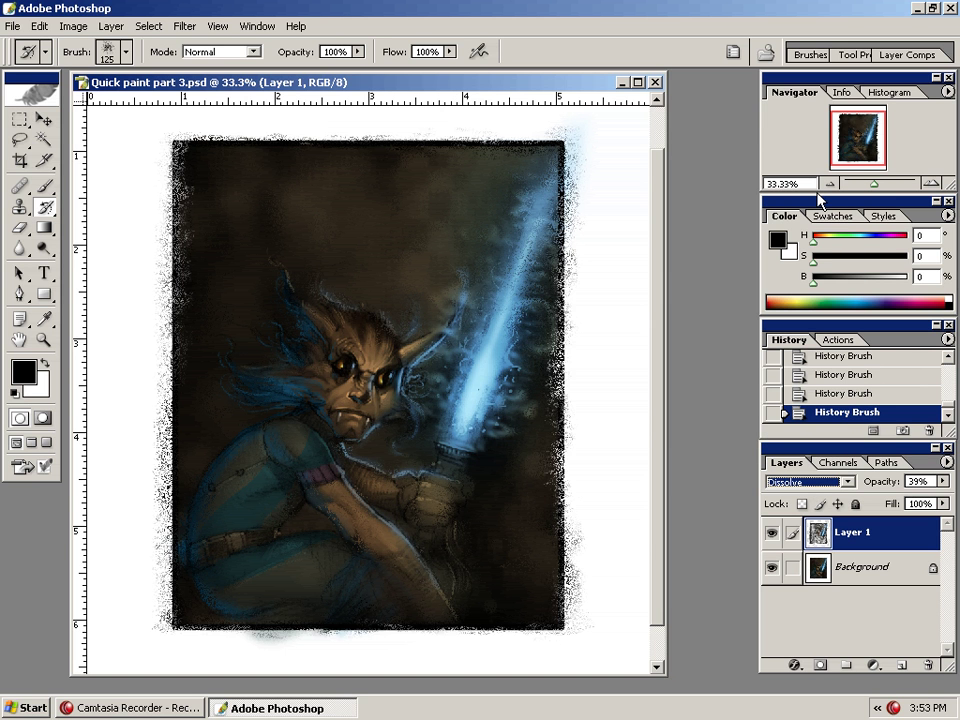
{"action": "key", "text": "Down"}
{"action": "key", "text": "Down"}
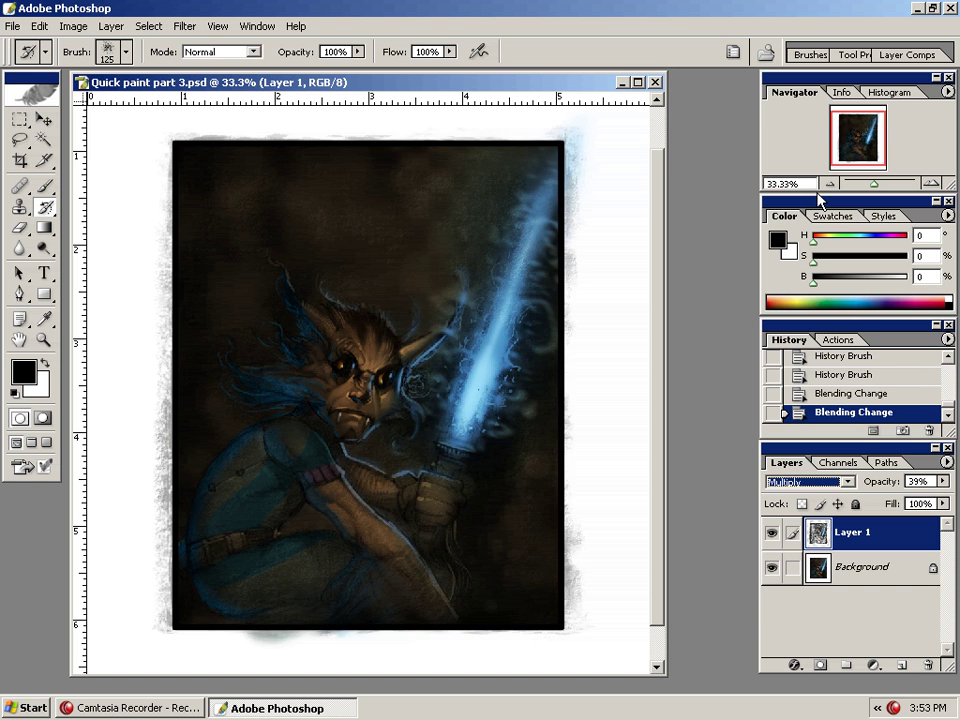
{"action": "key", "text": "Down"}
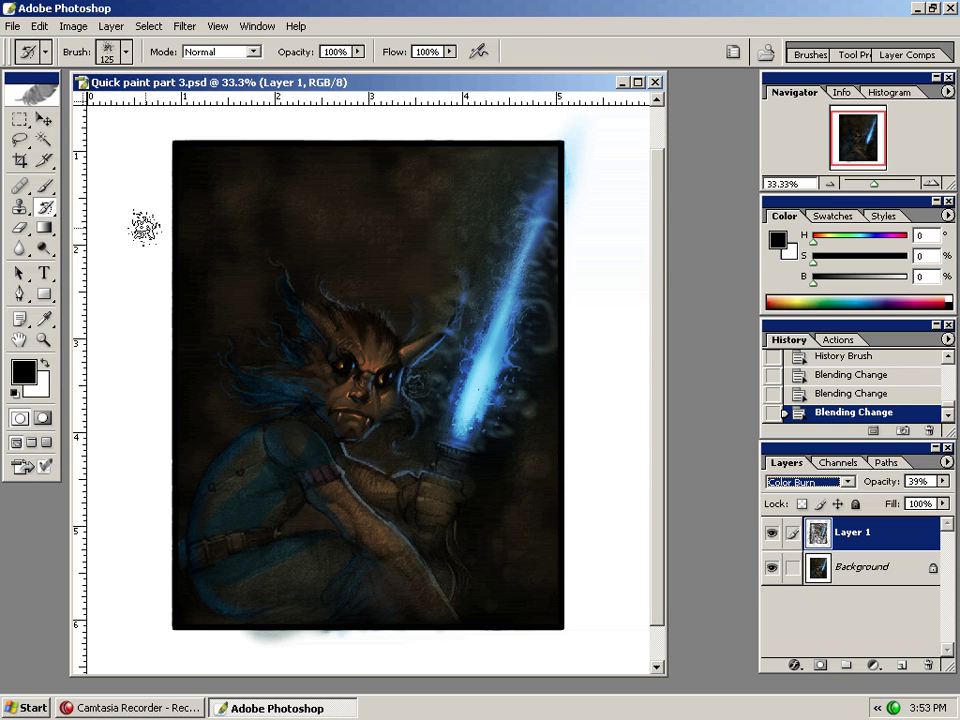
Step: Enlarge the Eraser to 400 px and erase Layer 1's texture over the creature's face
{"action": "key", "text": "e"}
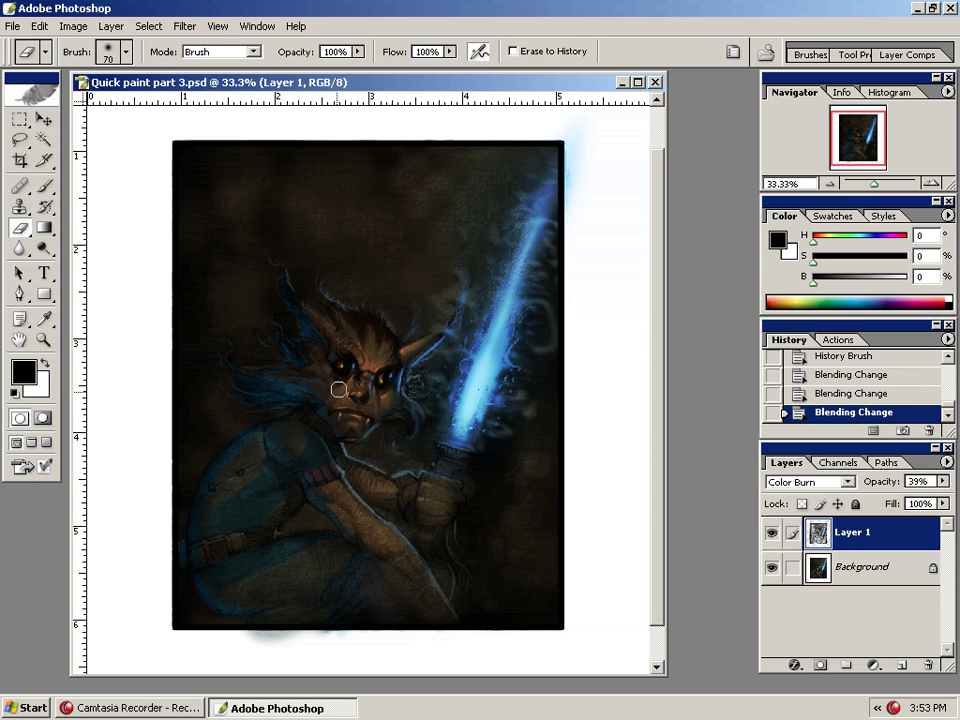
{"action": "key", "text": "bracketright"}
{"action": "key", "text": "bracketright"}
{"action": "key", "text": "bracketright"}
{"action": "key", "text": "bracketright"}
{"action": "key", "text": "bracketright"}
{"action": "key", "text": "bracketright"}
{"action": "key", "text": "bracketright"}
{"action": "key", "text": "bracketright"}
{"action": "key", "text": "bracketright"}
{"action": "key", "text": "bracketright"}
{"action": "left_click", "coordinate": [352, 391]}
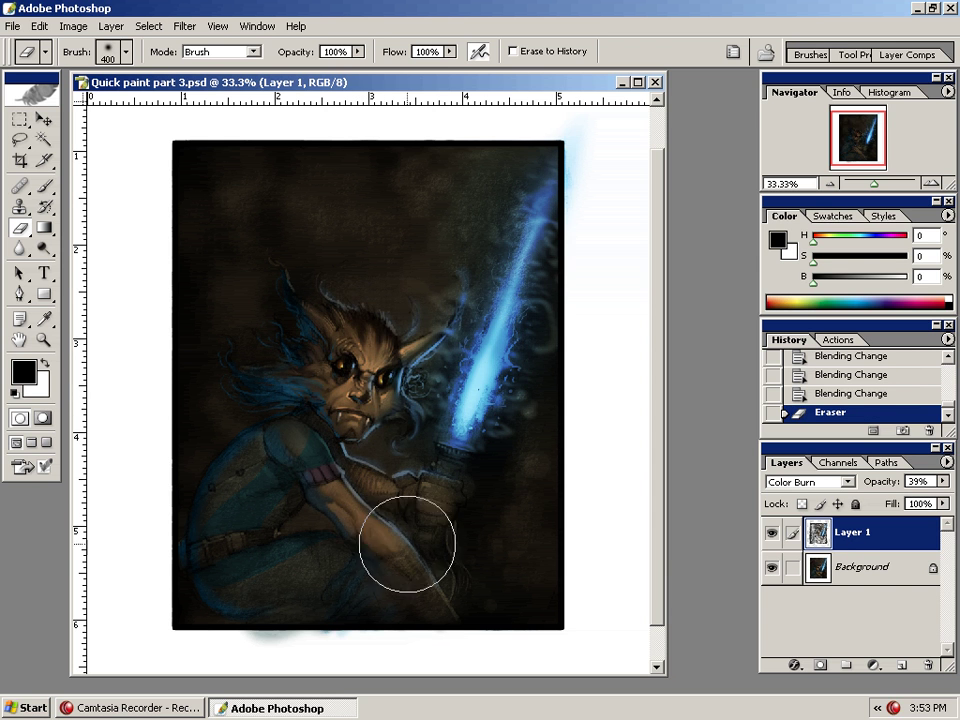
Step: Try erasing Layer 1 over the creature's body and arm, and undo the stroke
{"action": "left_click_drag", "start_coordinate": [304, 441], "coordinate": [375, 385]}
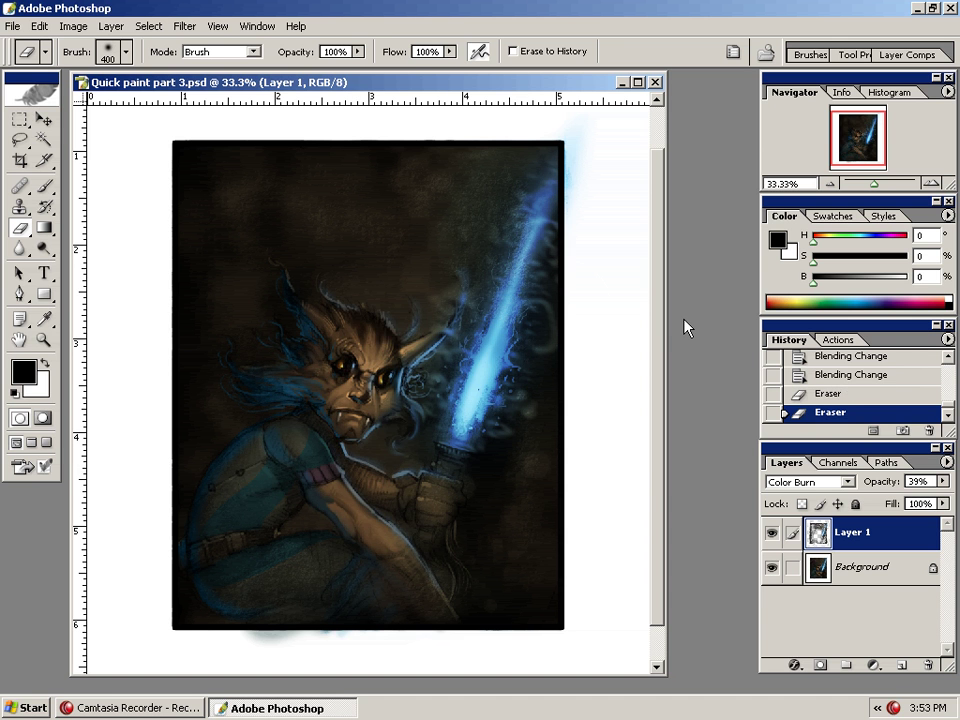
{"action": "key", "text": "ctrl+z"}
Step: Erase Layer 1's texture over the creature's face, the lower sword blade and the gloved hand
{"action": "left_click", "coordinate": [341, 399]}
{"action": "left_click", "coordinate": [360, 380]}
{"action": "mouse_move", "coordinate": [383, 335]}
{"action": "left_mouse_down"}
{"action": "mouse_move", "coordinate": [406, 362]}
{"action": "mouse_move", "coordinate": [456, 341]}
{"action": "mouse_move", "coordinate": [415, 423]}
{"action": "mouse_move", "coordinate": [520, 271]}
{"action": "mouse_move", "coordinate": [453, 453]}
{"action": "mouse_move", "coordinate": [455, 406]}
{"action": "mouse_move", "coordinate": [435, 474]}
{"action": "mouse_move", "coordinate": [462, 387]}
{"action": "mouse_move", "coordinate": [422, 460]}
{"action": "left_mouse_up"}
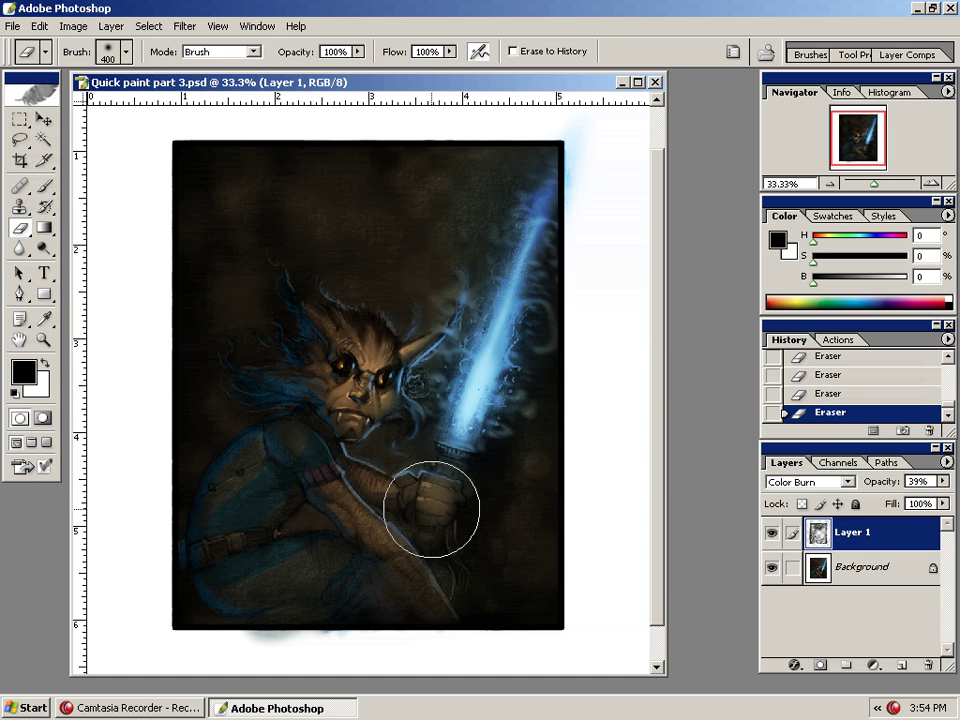
Step: Try Linear Burn, Lighten and Screen as Layer 1's blending mode, and return it to Lighten
{"action": "left_click", "coordinate": [812, 481]}
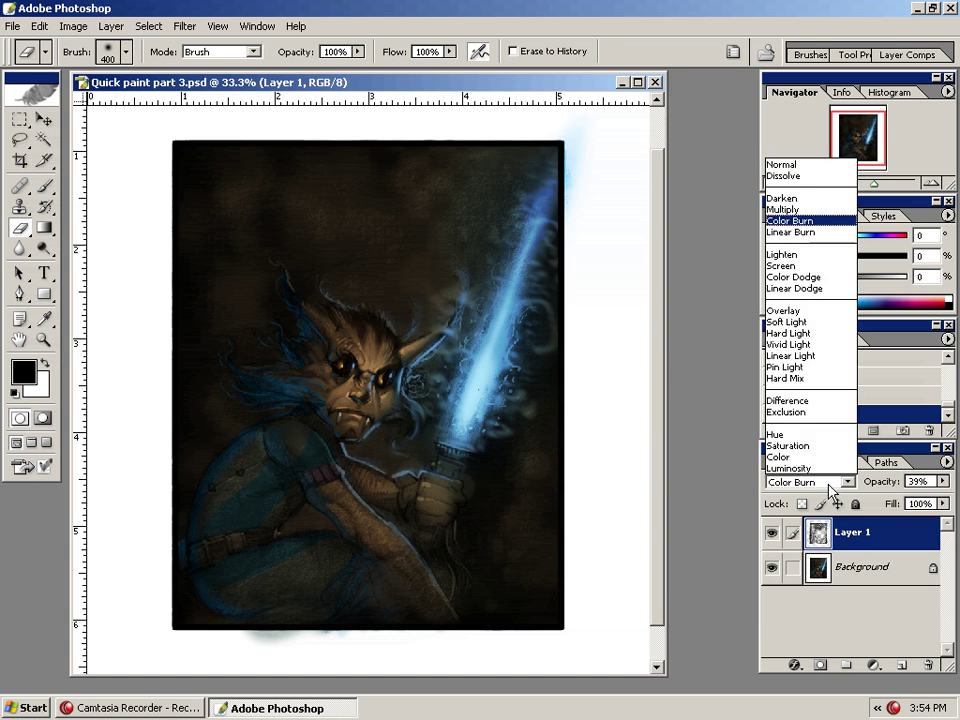
{"action": "left_click", "coordinate": [822, 237]}
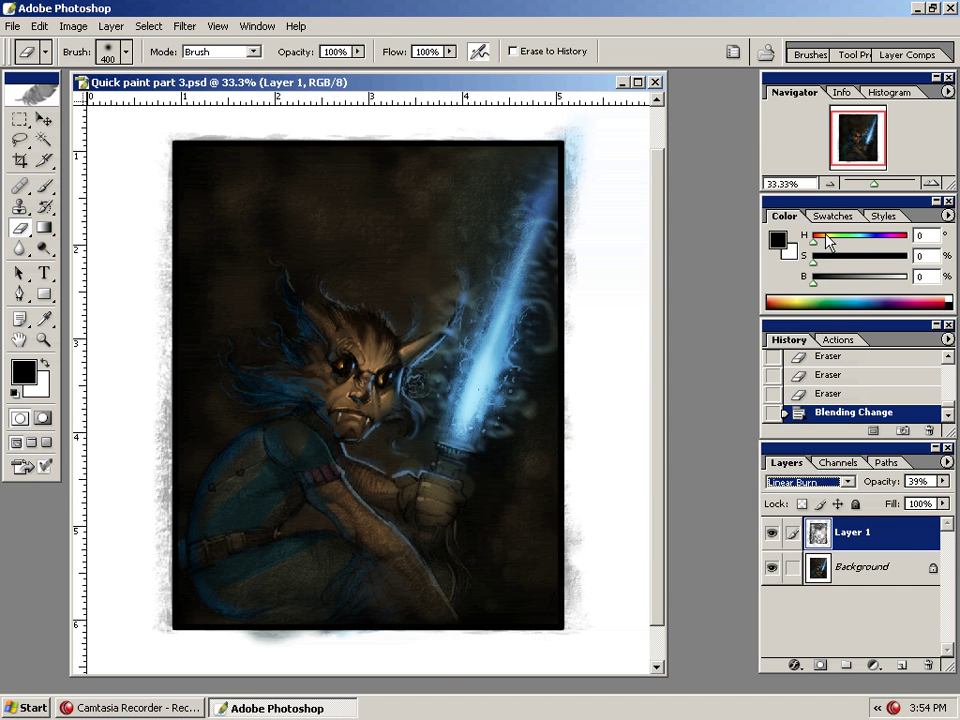
{"action": "key", "text": "Down"}
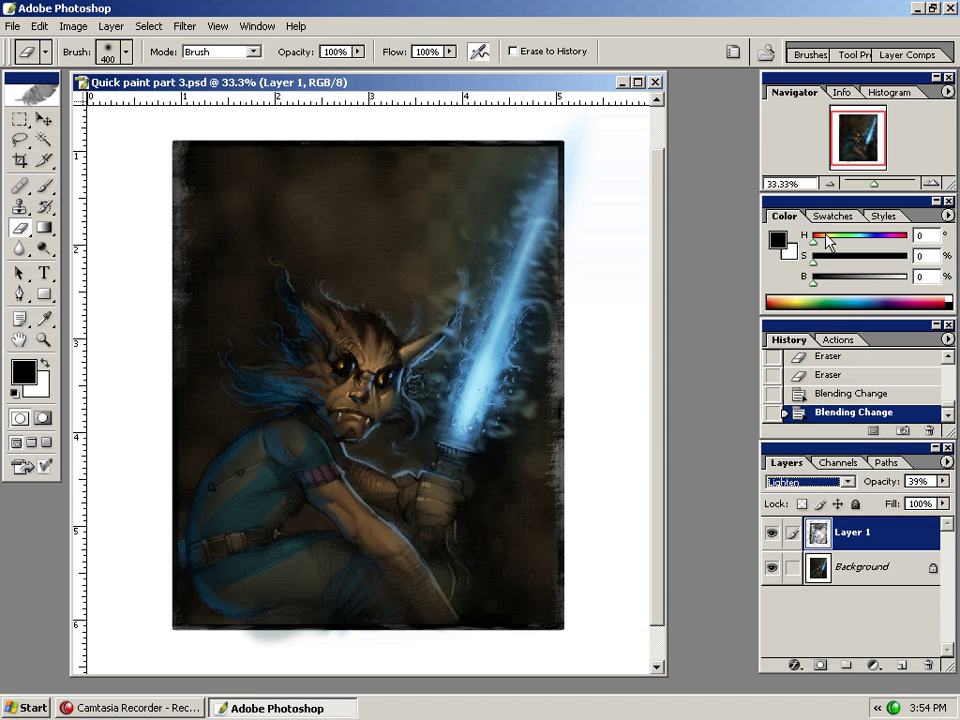
{"action": "key", "text": "Down"}
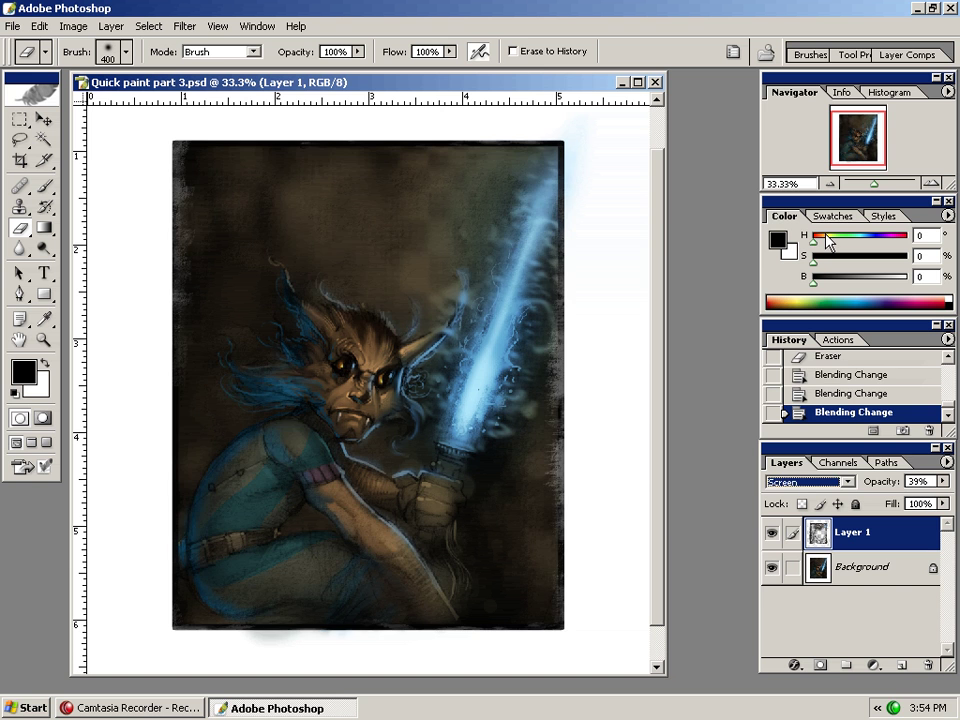
{"action": "key", "text": "Up"}
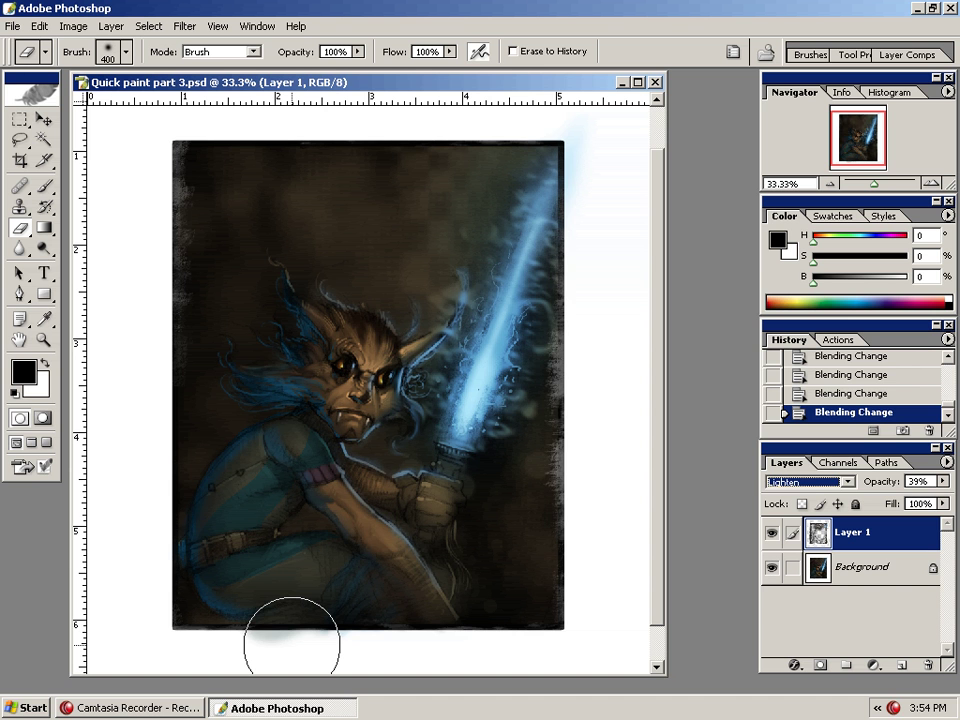
Step: Step Layer 1's blending mode through Linear Dodge, Soft Light, Vivid Light and Linear Light to Hard Mix
{"action": "key", "text": "Down"}
{"action": "key", "text": "Down"}
{"action": "key", "text": "Down"}
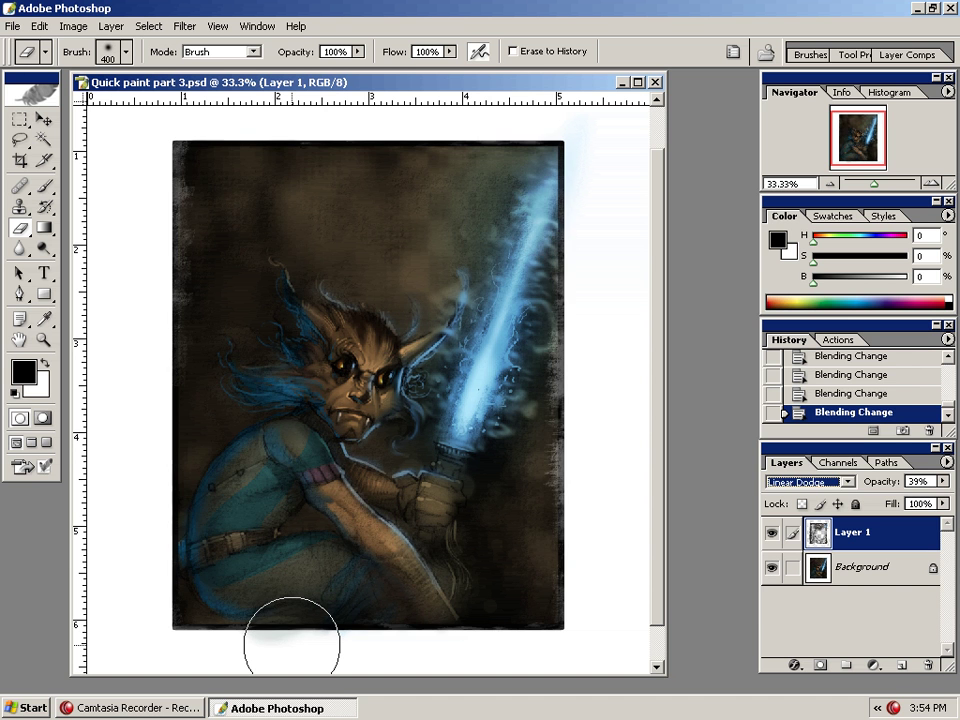
{"action": "key", "text": "Down"}
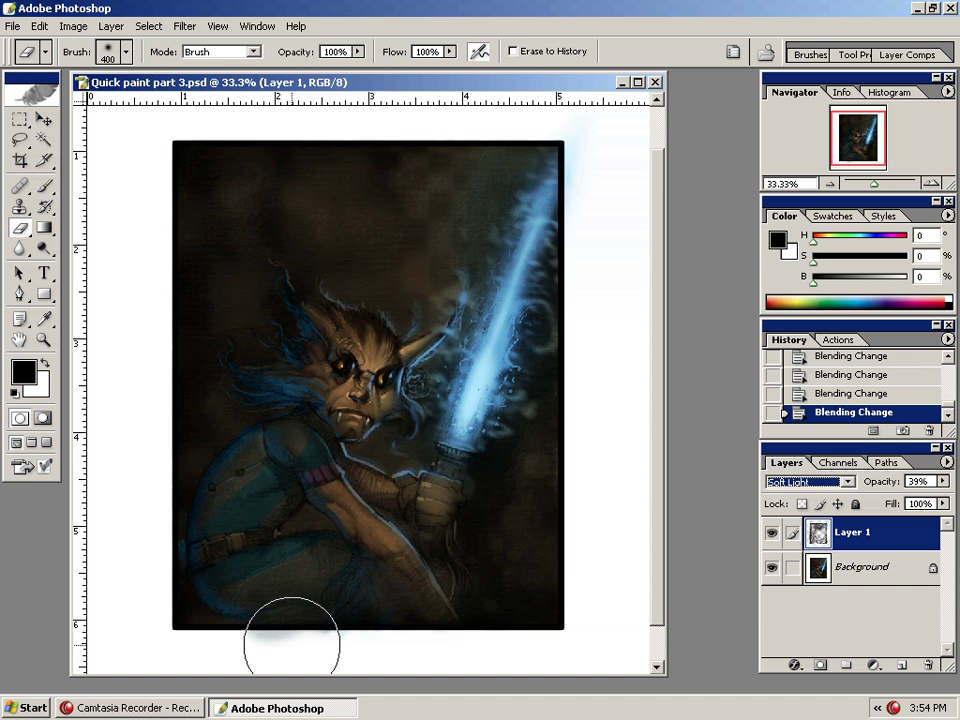
{"action": "key", "text": "Down"}
{"action": "key", "text": "Down"}
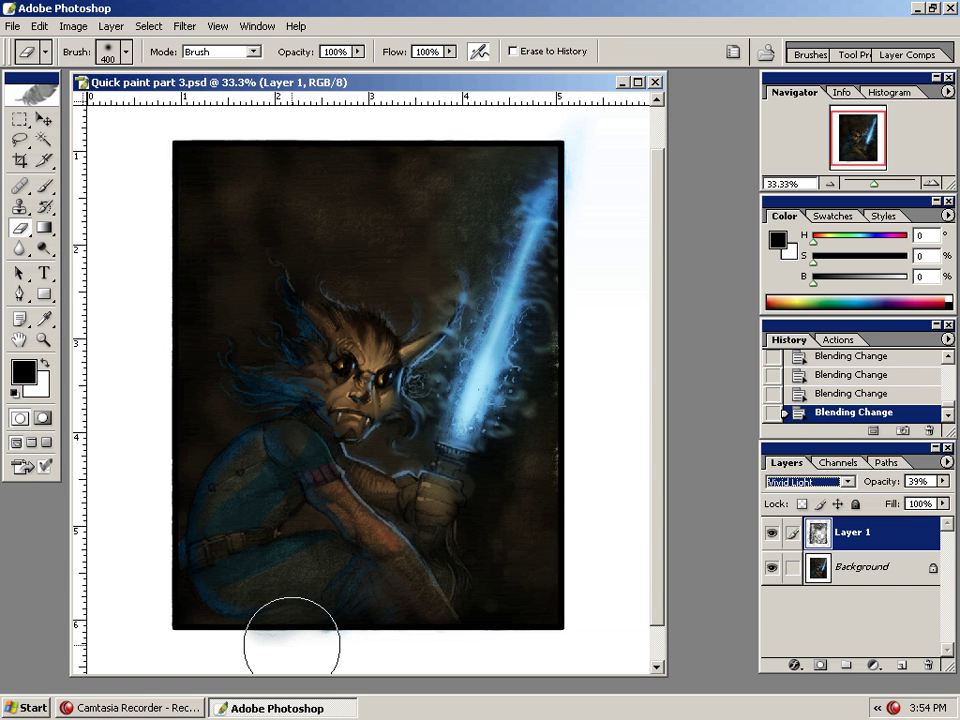
{"action": "key", "text": "Down"}
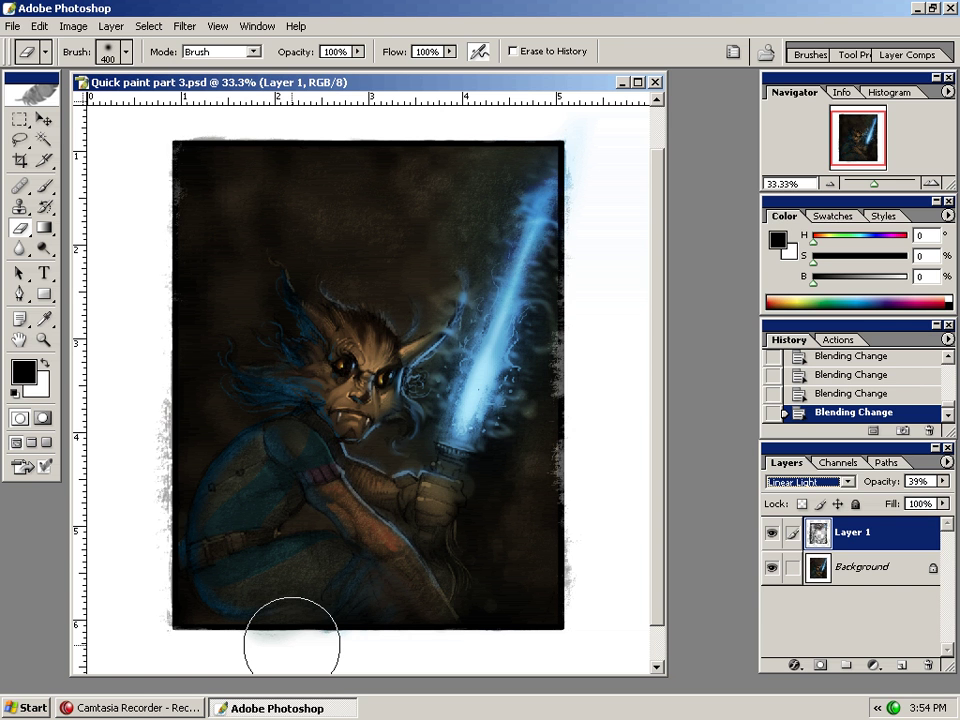
{"action": "key", "text": "Down"}
{"action": "key", "text": "Down"}
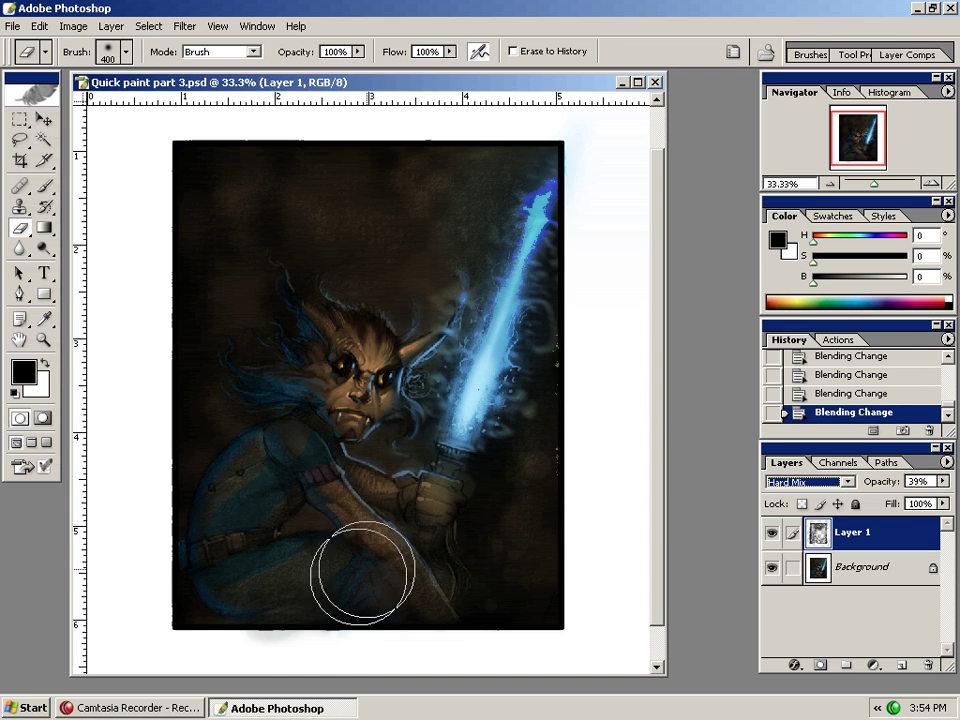
Step: Erase Layer 1's texture over the creature's body and arm and along the painting's lower edge beside them
{"action": "mouse_move", "coordinate": [389, 485]}
{"action": "left_mouse_down"}
{"action": "mouse_move", "coordinate": [369, 563]}
{"action": "mouse_move", "coordinate": [261, 478]}
{"action": "mouse_move", "coordinate": [362, 598]}
{"action": "mouse_move", "coordinate": [381, 538]}
{"action": "mouse_move", "coordinate": [403, 528]}
{"action": "mouse_move", "coordinate": [381, 593]}
{"action": "mouse_move", "coordinate": [398, 388]}
{"action": "left_mouse_up"}
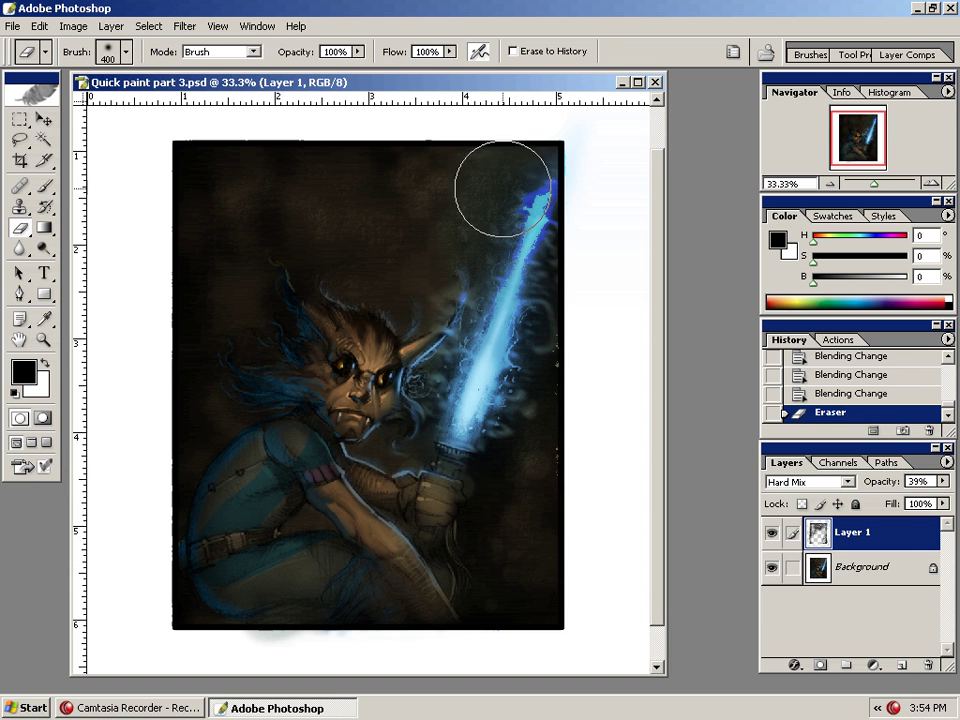
{"action": "mouse_move", "coordinate": [434, 589]}
{"action": "left_mouse_down"}
{"action": "mouse_move", "coordinate": [469, 629]}
{"action": "mouse_move", "coordinate": [438, 581]}
{"action": "mouse_move", "coordinate": [531, 589]}
{"action": "left_mouse_up"}
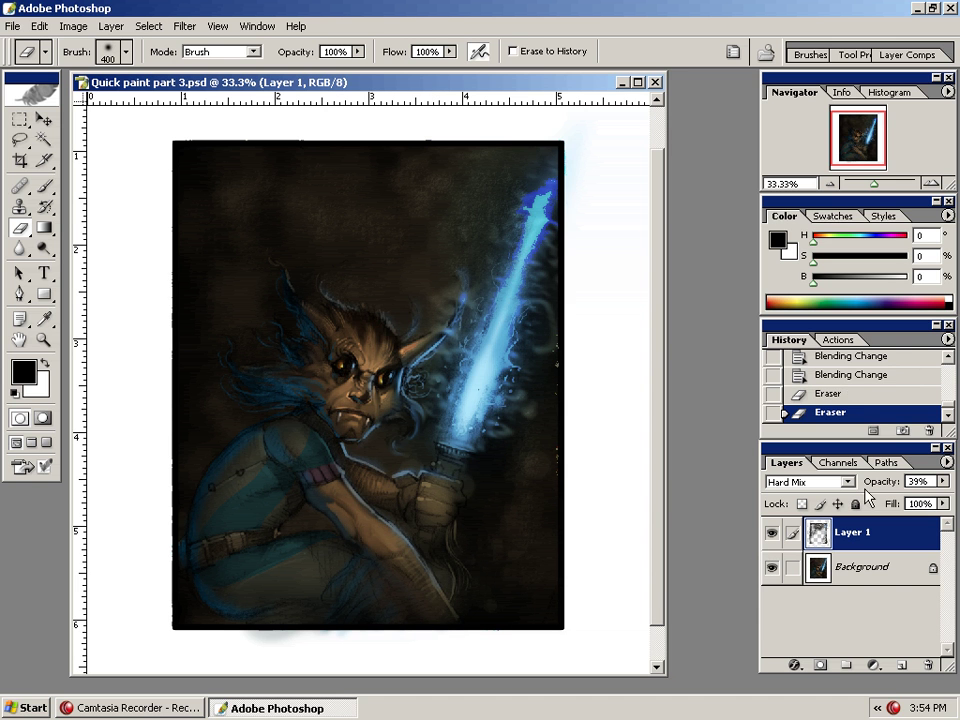
Step: Step Layer 1's blending mode through Difference, Exclusion and Saturation back to Pin Light, and delete the layer
{"action": "left_click", "coordinate": [832, 487]}
{"action": "left_click", "coordinate": [813, 375]}
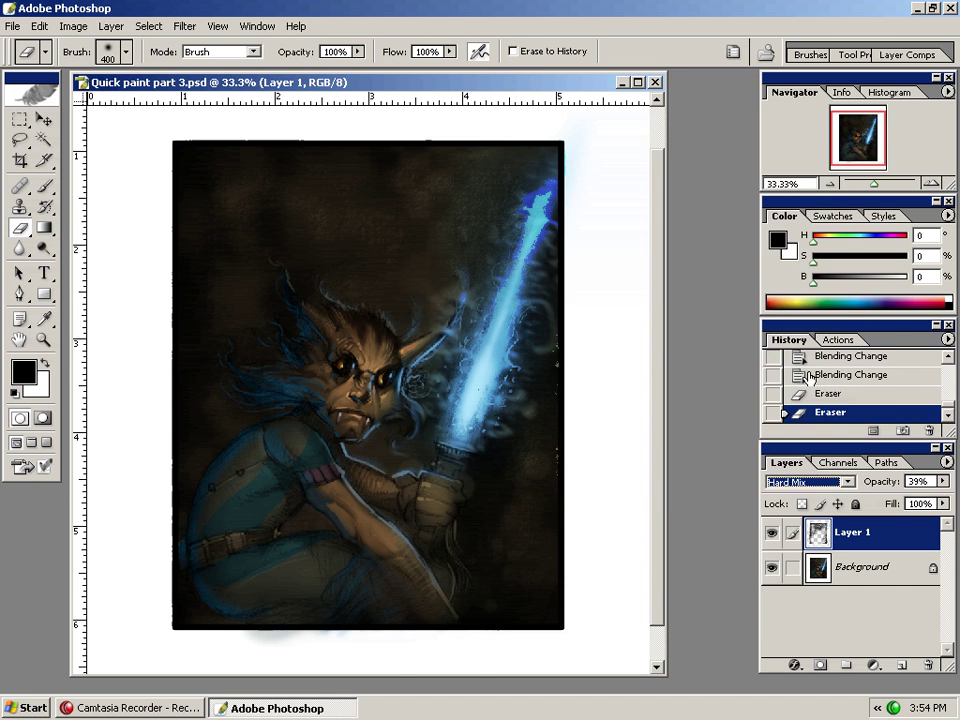
{"action": "key", "text": "Down"}
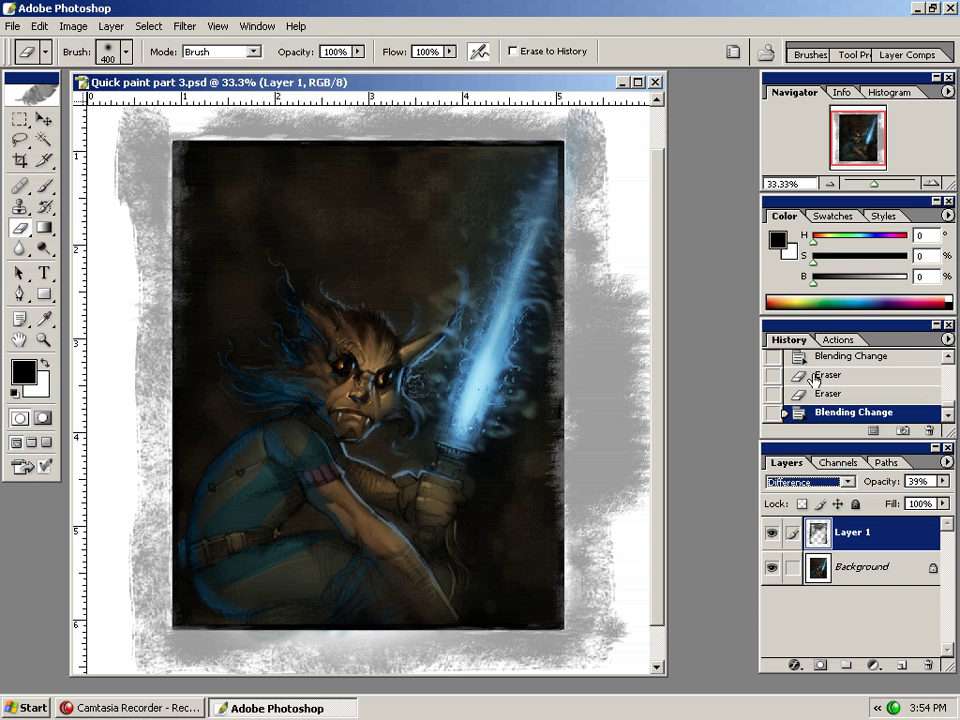
{"action": "key", "text": "Down"}
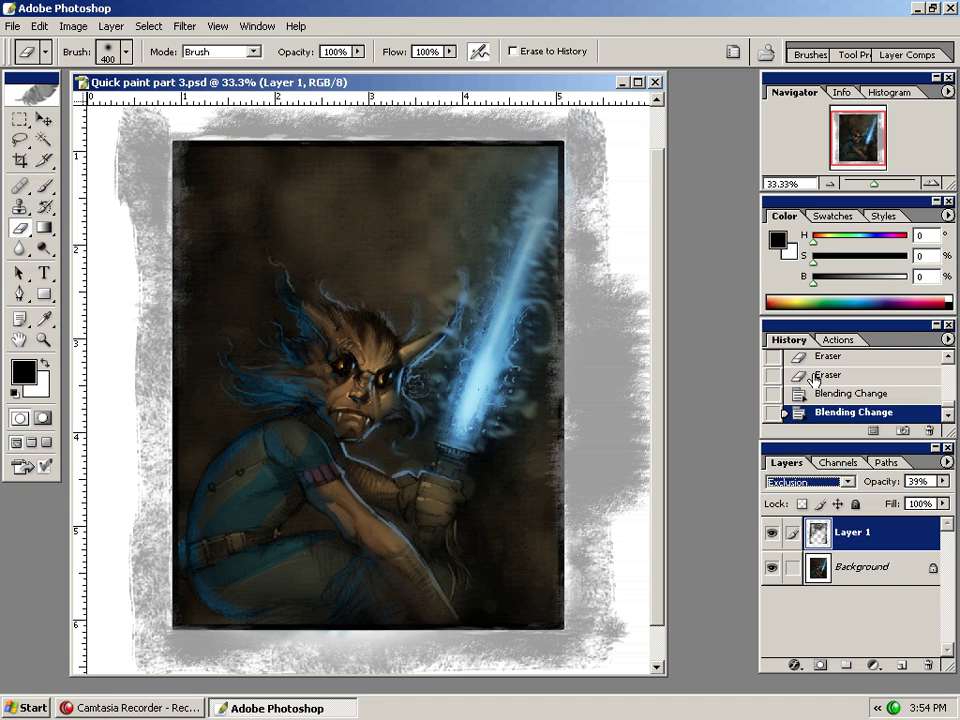
{"action": "key", "text": "Down"}
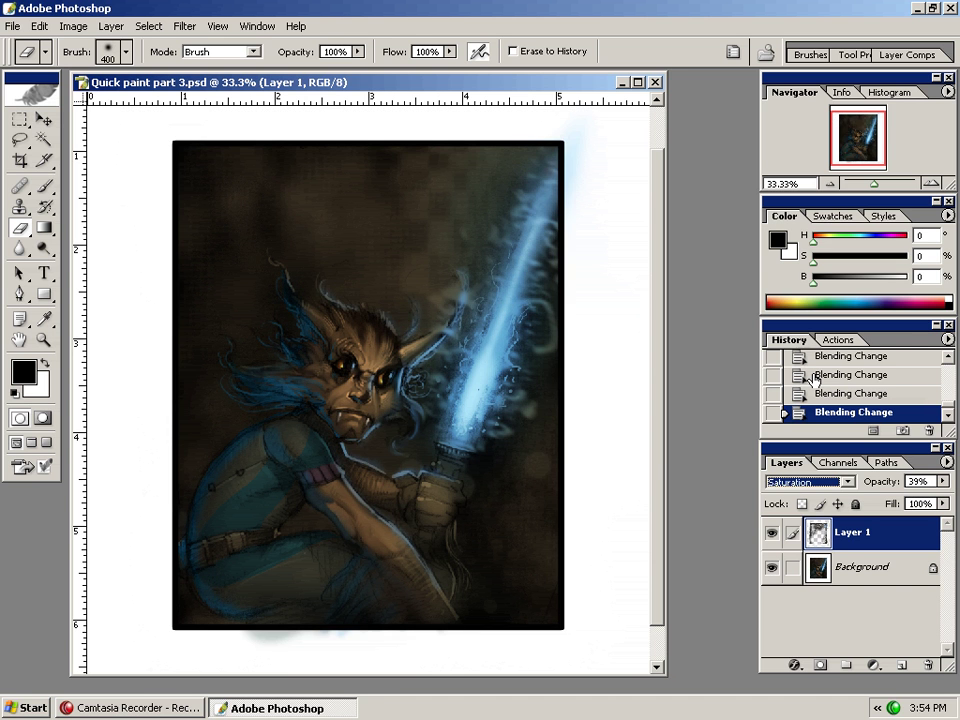
{"action": "key", "text": "Up"}
{"action": "key", "text": "Up"}
{"action": "key", "text": "Up"}
{"action": "key", "text": "Up"}
{"action": "key", "text": "Up"}
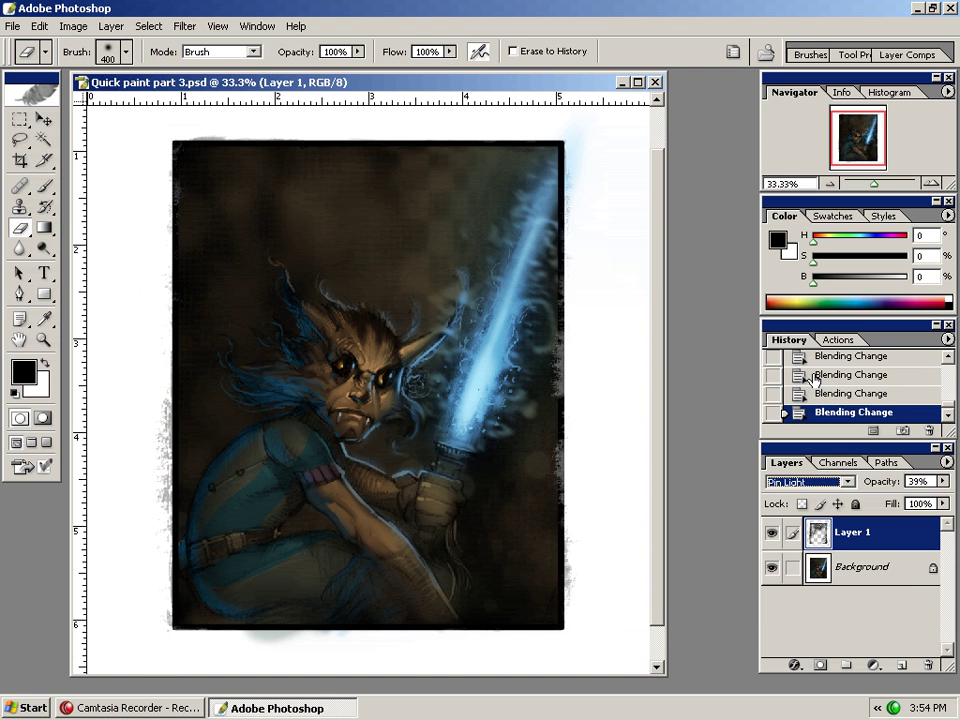
{"action": "left_click_drag", "start_coordinate": [850, 532], "coordinate": [928, 663]}
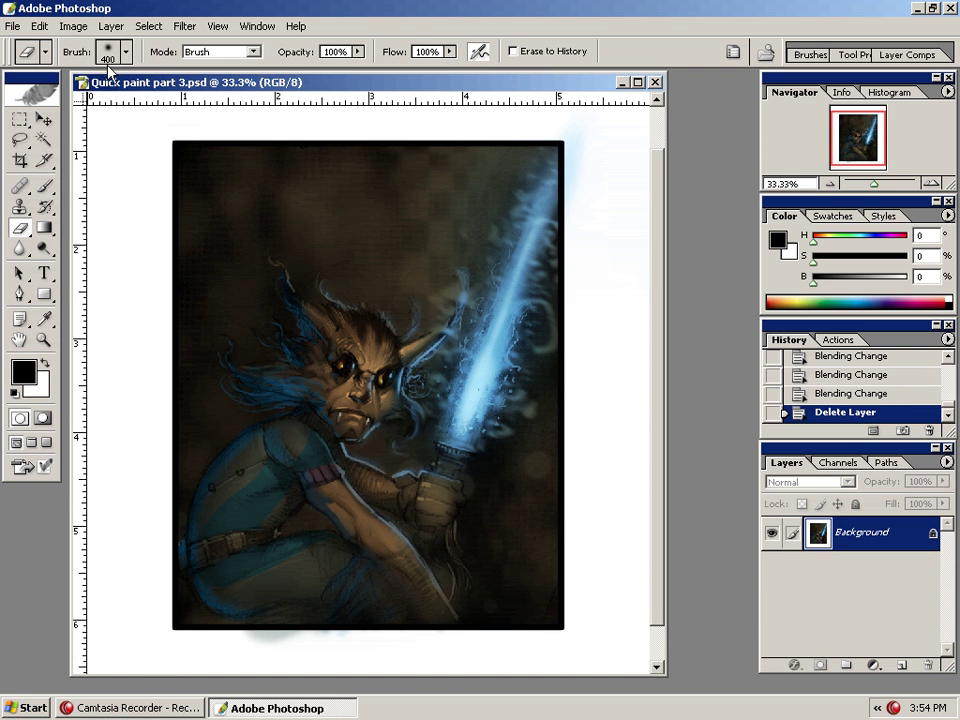
Step: Switch to the Art History Brush and load its Art History Brush 20 pixels preset
{"action": "key", "text": "y"}
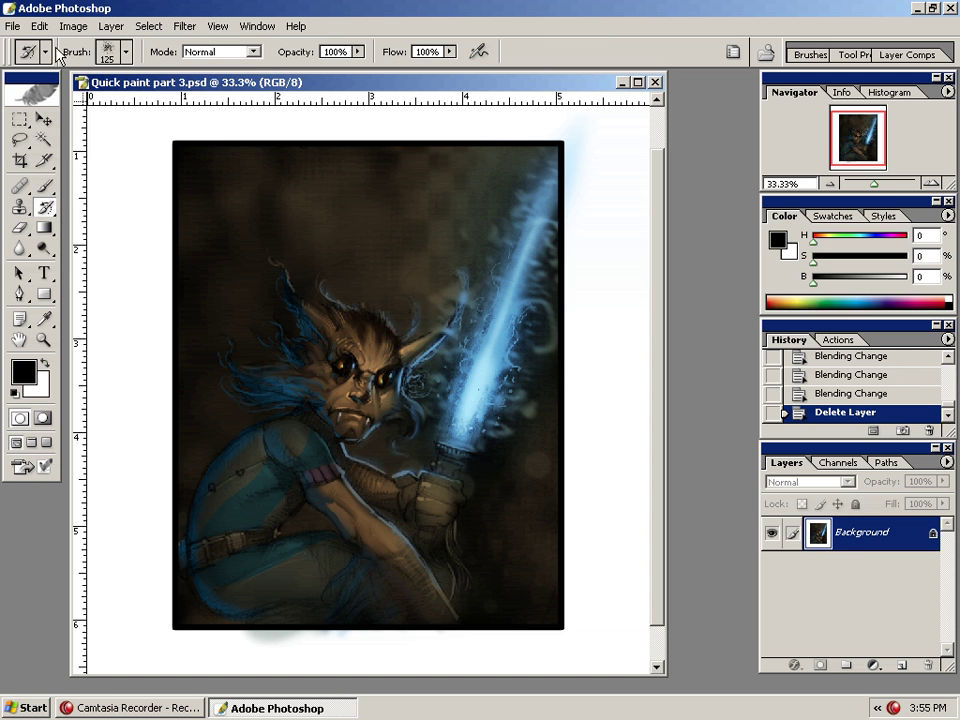
{"action": "left_click", "coordinate": [45, 52]}
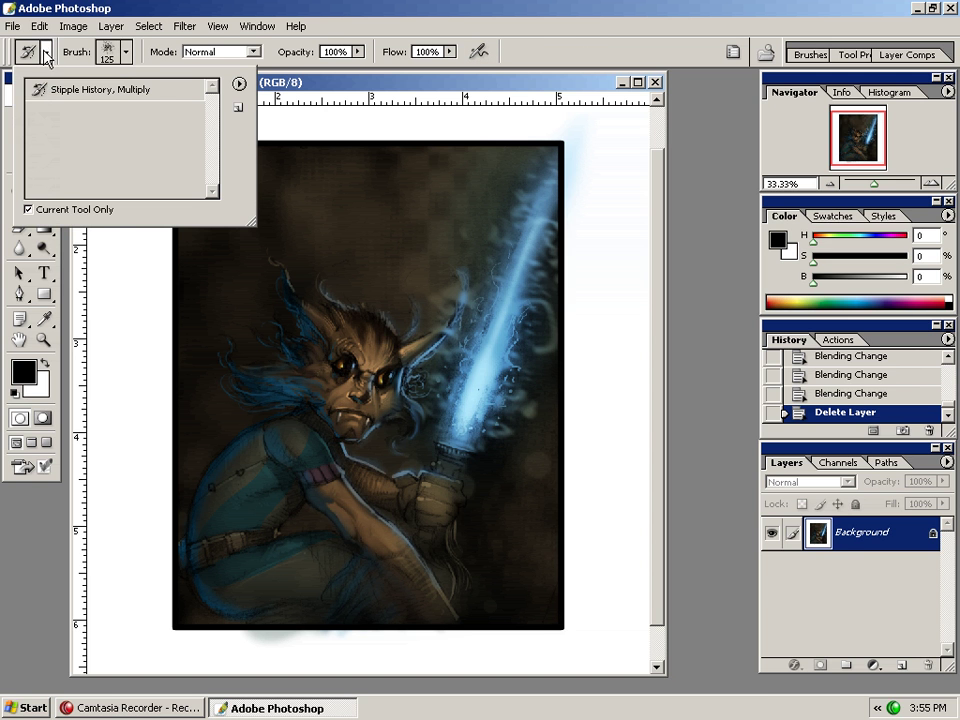
{"action": "double_click", "coordinate": [188, 15]}
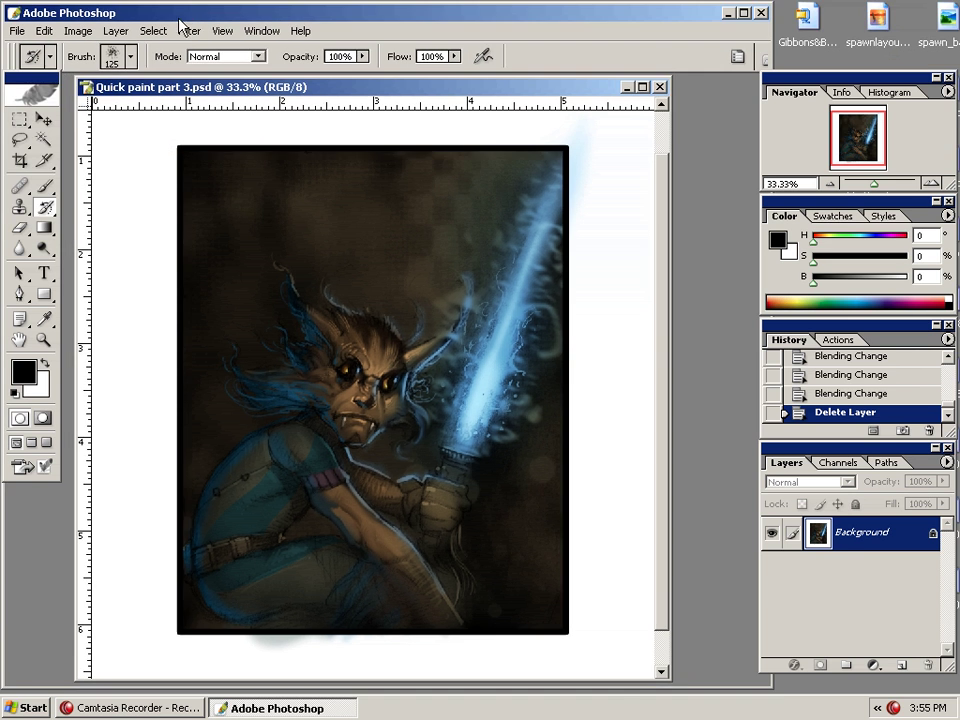
{"action": "left_click", "coordinate": [48, 213]}
{"action": "left_click", "coordinate": [111, 221]}
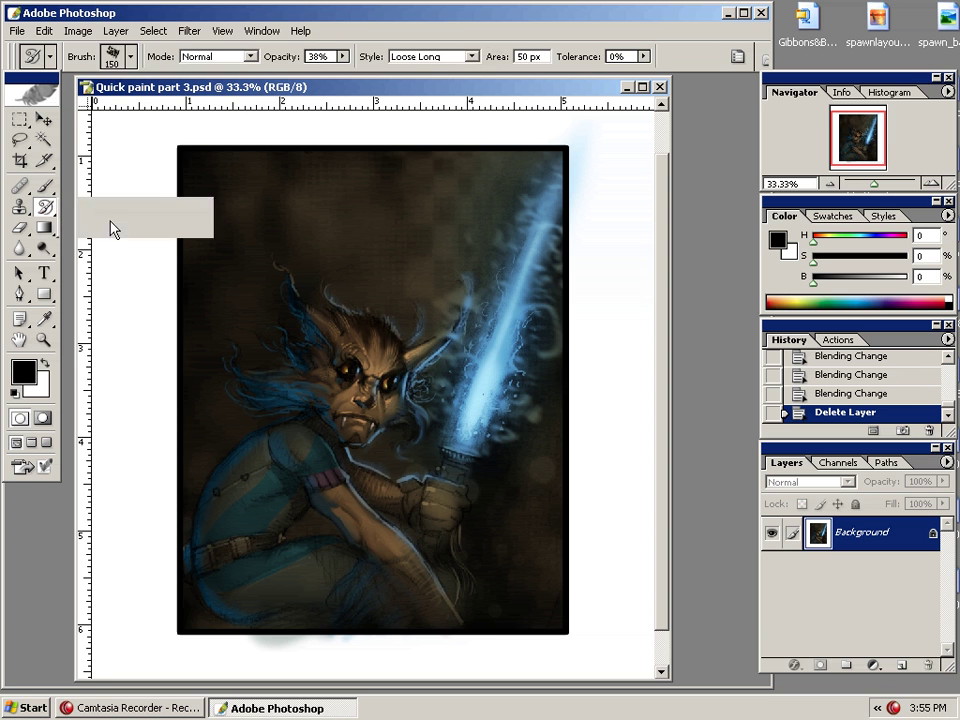
{"action": "left_click", "coordinate": [50, 56]}
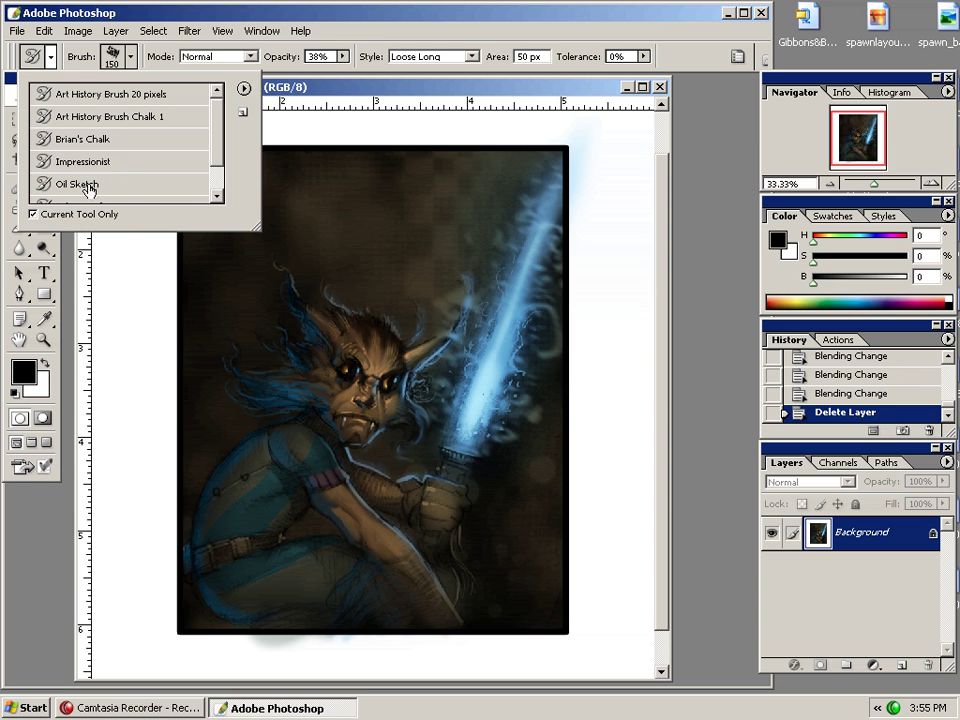
{"action": "mouse_move", "coordinate": [221, 156]}
{"action": "left_mouse_down"}
{"action": "mouse_move", "coordinate": [214, 189]}
{"action": "mouse_move", "coordinate": [218, 152]}
{"action": "left_mouse_up"}
{"action": "left_click", "coordinate": [149, 95]}
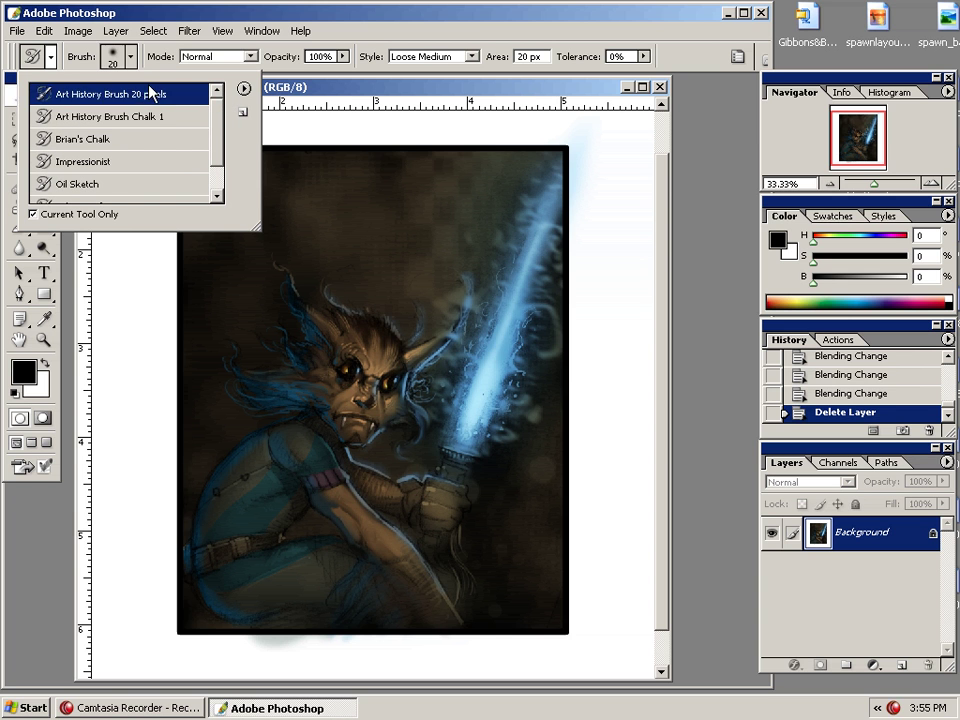
{"action": "left_click", "coordinate": [490, 92]}
Step: Paint Art History Brush strokes over the glowing blade, the creature's face and hand, and the painting's black border
{"action": "mouse_move", "coordinate": [480, 305]}
{"action": "left_mouse_down"}
{"action": "mouse_move", "coordinate": [505, 290]}
{"action": "mouse_move", "coordinate": [466, 400]}
{"action": "left_mouse_up"}
{"action": "mouse_move", "coordinate": [511, 288]}
{"action": "left_mouse_down"}
{"action": "mouse_move", "coordinate": [476, 408]}
{"action": "mouse_move", "coordinate": [506, 322]}
{"action": "left_mouse_up"}
{"action": "mouse_move", "coordinate": [510, 310]}
{"action": "left_mouse_down"}
{"action": "mouse_move", "coordinate": [469, 420]}
{"action": "mouse_move", "coordinate": [520, 279]}
{"action": "mouse_move", "coordinate": [491, 392]}
{"action": "mouse_move", "coordinate": [549, 220]}
{"action": "mouse_move", "coordinate": [487, 430]}
{"action": "mouse_move", "coordinate": [541, 245]}
{"action": "mouse_move", "coordinate": [496, 419]}
{"action": "mouse_move", "coordinate": [549, 271]}
{"action": "mouse_move", "coordinate": [494, 451]}
{"action": "mouse_move", "coordinate": [554, 266]}
{"action": "mouse_move", "coordinate": [543, 307]}
{"action": "mouse_move", "coordinate": [478, 469]}
{"action": "left_mouse_up"}
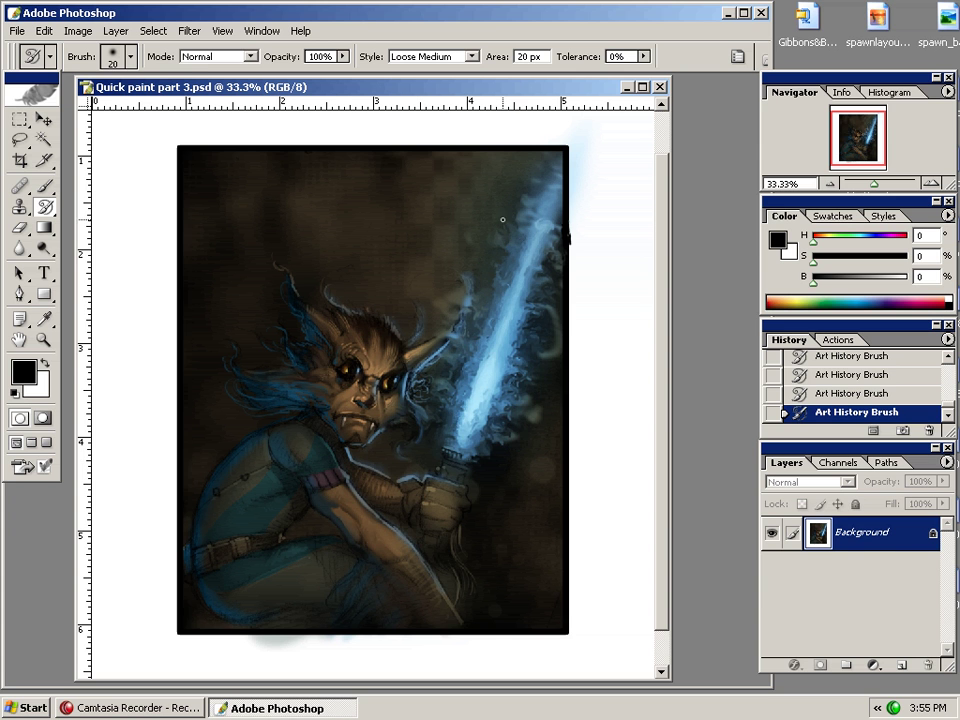
{"action": "mouse_move", "coordinate": [373, 369]}
{"action": "left_mouse_down"}
{"action": "mouse_move", "coordinate": [352, 365]}
{"action": "mouse_move", "coordinate": [346, 418]}
{"action": "mouse_move", "coordinate": [358, 405]}
{"action": "mouse_move", "coordinate": [377, 418]}
{"action": "mouse_move", "coordinate": [367, 437]}
{"action": "mouse_move", "coordinate": [342, 408]}
{"action": "mouse_move", "coordinate": [371, 431]}
{"action": "mouse_move", "coordinate": [343, 443]}
{"action": "left_mouse_up"}
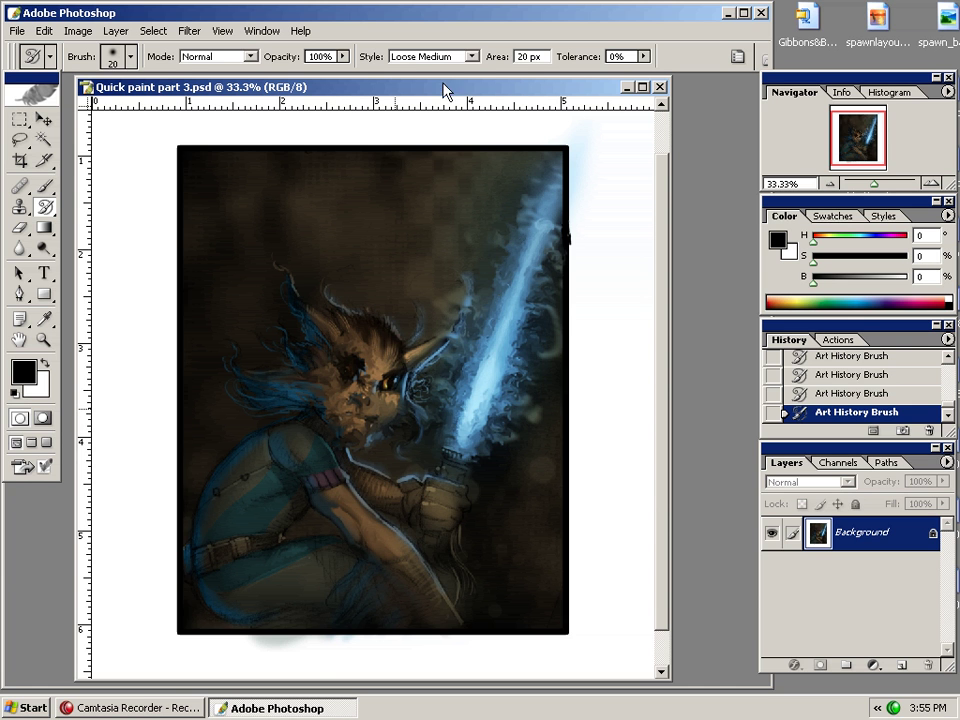
{"action": "mouse_move", "coordinate": [394, 369]}
{"action": "left_mouse_down"}
{"action": "mouse_move", "coordinate": [429, 337]}
{"action": "mouse_move", "coordinate": [392, 282]}
{"action": "mouse_move", "coordinate": [376, 362]}
{"action": "mouse_move", "coordinate": [425, 396]}
{"action": "mouse_move", "coordinate": [453, 436]}
{"action": "mouse_move", "coordinate": [420, 470]}
{"action": "mouse_move", "coordinate": [362, 455]}
{"action": "mouse_move", "coordinate": [384, 485]}
{"action": "mouse_move", "coordinate": [412, 498]}
{"action": "mouse_move", "coordinate": [466, 486]}
{"action": "mouse_move", "coordinate": [554, 240]}
{"action": "mouse_move", "coordinate": [551, 274]}
{"action": "mouse_move", "coordinate": [545, 146]}
{"action": "mouse_move", "coordinate": [568, 282]}
{"action": "mouse_move", "coordinate": [563, 233]}
{"action": "mouse_move", "coordinate": [569, 600]}
{"action": "mouse_move", "coordinate": [480, 636]}
{"action": "mouse_move", "coordinate": [165, 639]}
{"action": "mouse_move", "coordinate": [167, 343]}
{"action": "mouse_move", "coordinate": [181, 527]}
{"action": "mouse_move", "coordinate": [178, 150]}
{"action": "mouse_move", "coordinate": [575, 150]}
{"action": "left_mouse_up"}
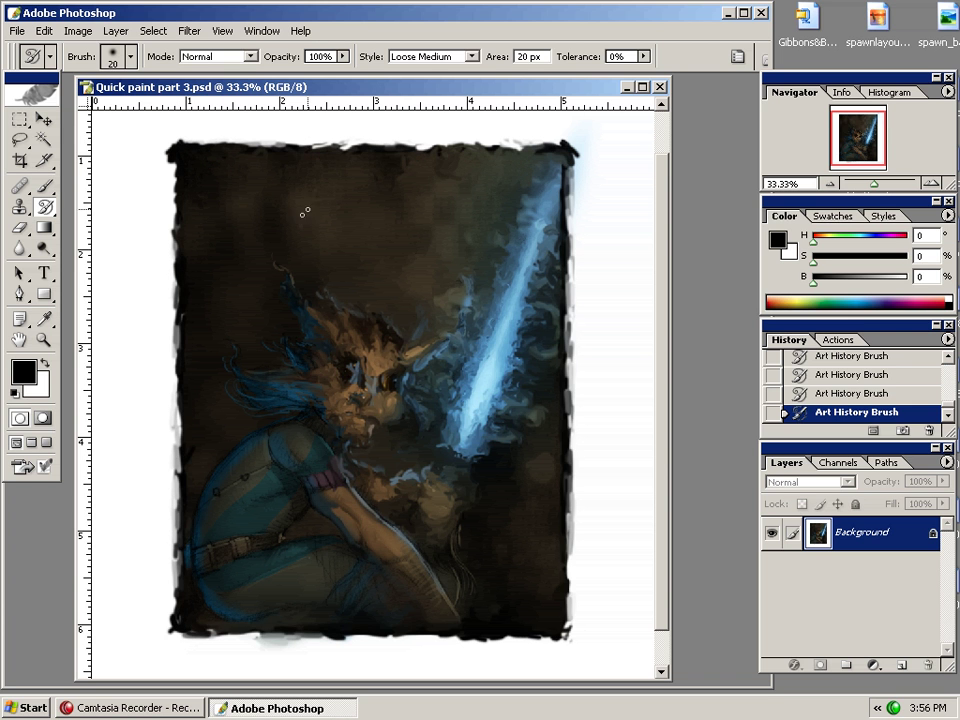
Step: Paint Art History Brush strokes over the glow around the sword and the creature's arm, torso, legs and hair
{"action": "mouse_move", "coordinate": [447, 240]}
{"action": "left_mouse_down"}
{"action": "mouse_move", "coordinate": [458, 228]}
{"action": "mouse_move", "coordinate": [470, 262]}
{"action": "mouse_move", "coordinate": [460, 312]}
{"action": "left_mouse_up"}
{"action": "mouse_move", "coordinate": [459, 426]}
{"action": "left_mouse_down"}
{"action": "mouse_move", "coordinate": [535, 264]}
{"action": "mouse_move", "coordinate": [485, 498]}
{"action": "mouse_move", "coordinate": [546, 249]}
{"action": "mouse_move", "coordinate": [491, 503]}
{"action": "mouse_move", "coordinate": [454, 522]}
{"action": "mouse_move", "coordinate": [435, 458]}
{"action": "mouse_move", "coordinate": [400, 497]}
{"action": "mouse_move", "coordinate": [388, 471]}
{"action": "mouse_move", "coordinate": [353, 516]}
{"action": "mouse_move", "coordinate": [321, 465]}
{"action": "left_mouse_up"}
{"action": "mouse_move", "coordinate": [304, 413]}
{"action": "left_mouse_down"}
{"action": "mouse_move", "coordinate": [262, 368]}
{"action": "mouse_move", "coordinate": [286, 388]}
{"action": "mouse_move", "coordinate": [278, 435]}
{"action": "left_mouse_up"}
{"action": "left_click_drag", "start_coordinate": [356, 555], "coordinate": [333, 582]}
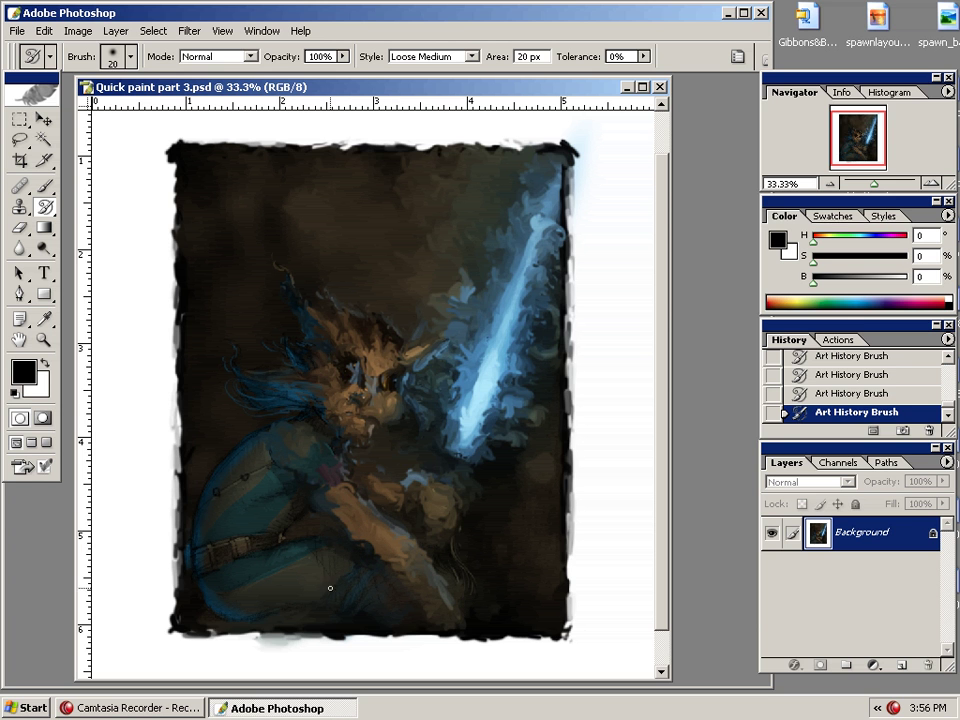
{"action": "mouse_move", "coordinate": [253, 556]}
{"action": "left_mouse_down"}
{"action": "mouse_move", "coordinate": [222, 543]}
{"action": "mouse_move", "coordinate": [222, 470]}
{"action": "mouse_move", "coordinate": [221, 585]}
{"action": "mouse_move", "coordinate": [296, 521]}
{"action": "mouse_move", "coordinate": [224, 238]}
{"action": "mouse_move", "coordinate": [342, 418]}
{"action": "mouse_move", "coordinate": [311, 310]}
{"action": "left_mouse_up"}
{"action": "mouse_move", "coordinate": [288, 392]}
{"action": "left_mouse_down"}
{"action": "mouse_move", "coordinate": [280, 265]}
{"action": "mouse_move", "coordinate": [285, 300]}
{"action": "mouse_move", "coordinate": [330, 262]}
{"action": "left_mouse_up"}
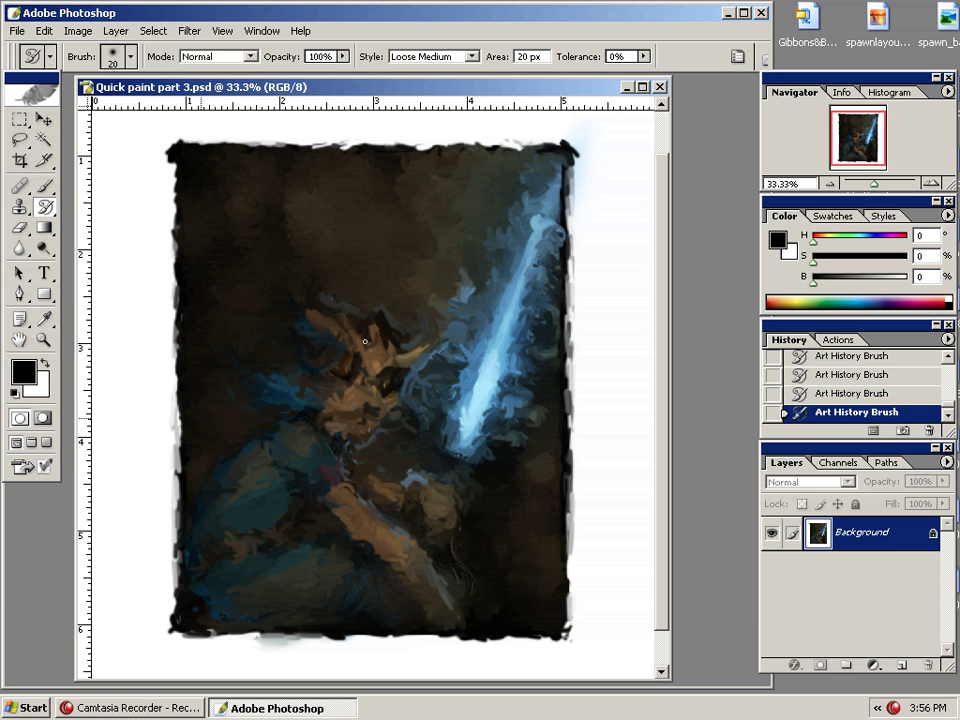
Step: Enlarge the Art History Brush and paint broad, rough strokes across the figure, the background and the painting's outer edges
{"action": "key", "text": "bracketright"}
{"action": "key", "text": "bracketright"}
{"action": "mouse_move", "coordinate": [392, 264]}
{"action": "left_mouse_down"}
{"action": "mouse_move", "coordinate": [426, 213]}
{"action": "mouse_move", "coordinate": [484, 330]}
{"action": "mouse_move", "coordinate": [516, 204]}
{"action": "mouse_move", "coordinate": [474, 410]}
{"action": "mouse_move", "coordinate": [470, 587]}
{"action": "mouse_move", "coordinate": [528, 311]}
{"action": "mouse_move", "coordinate": [514, 576]}
{"action": "mouse_move", "coordinate": [357, 325]}
{"action": "mouse_move", "coordinate": [322, 243]}
{"action": "mouse_move", "coordinate": [211, 522]}
{"action": "mouse_move", "coordinate": [237, 262]}
{"action": "mouse_move", "coordinate": [209, 245]}
{"action": "mouse_move", "coordinate": [428, 433]}
{"action": "mouse_move", "coordinate": [372, 274]}
{"action": "mouse_move", "coordinate": [369, 159]}
{"action": "mouse_move", "coordinate": [191, 216]}
{"action": "mouse_move", "coordinate": [268, 284]}
{"action": "mouse_move", "coordinate": [547, 242]}
{"action": "mouse_move", "coordinate": [320, 431]}
{"action": "mouse_move", "coordinate": [567, 441]}
{"action": "mouse_move", "coordinate": [366, 565]}
{"action": "mouse_move", "coordinate": [220, 639]}
{"action": "mouse_move", "coordinate": [568, 595]}
{"action": "mouse_move", "coordinate": [360, 620]}
{"action": "mouse_move", "coordinate": [308, 533]}
{"action": "mouse_move", "coordinate": [302, 458]}
{"action": "mouse_move", "coordinate": [392, 344]}
{"action": "mouse_move", "coordinate": [311, 380]}
{"action": "mouse_move", "coordinate": [376, 362]}
{"action": "mouse_move", "coordinate": [361, 401]}
{"action": "mouse_move", "coordinate": [317, 375]}
{"action": "mouse_move", "coordinate": [316, 345]}
{"action": "mouse_move", "coordinate": [345, 355]}
{"action": "mouse_move", "coordinate": [478, 298]}
{"action": "mouse_move", "coordinate": [498, 310]}
{"action": "mouse_move", "coordinate": [419, 411]}
{"action": "mouse_move", "coordinate": [398, 374]}
{"action": "mouse_move", "coordinate": [351, 441]}
{"action": "mouse_move", "coordinate": [355, 367]}
{"action": "mouse_move", "coordinate": [387, 359]}
{"action": "mouse_move", "coordinate": [355, 363]}
{"action": "mouse_move", "coordinate": [347, 385]}
{"action": "mouse_move", "coordinate": [347, 432]}
{"action": "mouse_move", "coordinate": [393, 515]}
{"action": "mouse_move", "coordinate": [440, 488]}
{"action": "mouse_move", "coordinate": [505, 325]}
{"action": "mouse_move", "coordinate": [489, 345]}
{"action": "mouse_move", "coordinate": [567, 195]}
{"action": "mouse_move", "coordinate": [496, 353]}
{"action": "mouse_move", "coordinate": [521, 300]}
{"action": "mouse_move", "coordinate": [469, 470]}
{"action": "mouse_move", "coordinate": [422, 528]}
{"action": "mouse_move", "coordinate": [285, 400]}
{"action": "mouse_move", "coordinate": [240, 375]}
{"action": "mouse_move", "coordinate": [215, 250]}
{"action": "mouse_move", "coordinate": [322, 216]}
{"action": "mouse_move", "coordinate": [226, 287]}
{"action": "left_mouse_up"}
{"action": "mouse_move", "coordinate": [358, 256]}
{"action": "left_mouse_down"}
{"action": "mouse_move", "coordinate": [438, 243]}
{"action": "mouse_move", "coordinate": [437, 275]}
{"action": "mouse_move", "coordinate": [471, 309]}
{"action": "mouse_move", "coordinate": [409, 395]}
{"action": "mouse_move", "coordinate": [248, 559]}
{"action": "mouse_move", "coordinate": [485, 512]}
{"action": "mouse_move", "coordinate": [433, 582]}
{"action": "mouse_move", "coordinate": [409, 382]}
{"action": "mouse_move", "coordinate": [373, 360]}
{"action": "mouse_move", "coordinate": [272, 492]}
{"action": "mouse_move", "coordinate": [321, 576]}
{"action": "mouse_move", "coordinate": [353, 608]}
{"action": "mouse_move", "coordinate": [427, 582]}
{"action": "mouse_move", "coordinate": [474, 480]}
{"action": "mouse_move", "coordinate": [532, 302]}
{"action": "mouse_move", "coordinate": [485, 484]}
{"action": "mouse_move", "coordinate": [546, 176]}
{"action": "mouse_move", "coordinate": [486, 316]}
{"action": "mouse_move", "coordinate": [467, 250]}
{"action": "mouse_move", "coordinate": [502, 212]}
{"action": "mouse_move", "coordinate": [508, 242]}
{"action": "mouse_move", "coordinate": [454, 351]}
{"action": "left_mouse_up"}
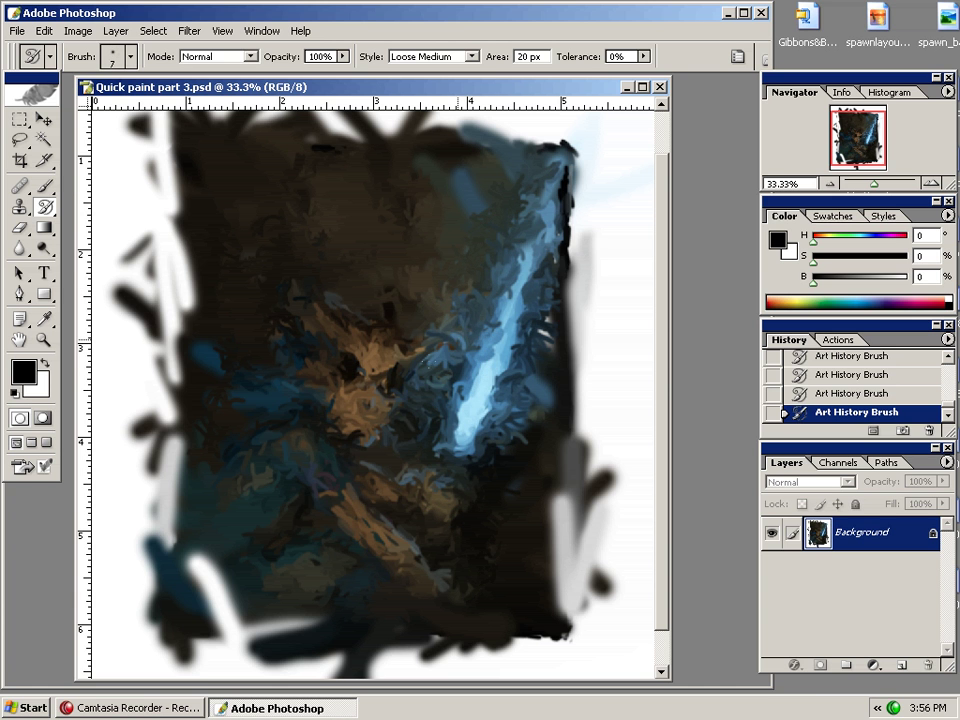
Step: Bring back finer detail in the creature's eyes, mouth, horn, forehead and hair with the 7 px Art History Brush
{"action": "mouse_move", "coordinate": [370, 370]}
{"action": "left_mouse_down"}
{"action": "mouse_move", "coordinate": [346, 420]}
{"action": "mouse_move", "coordinate": [355, 367]}
{"action": "left_mouse_up"}
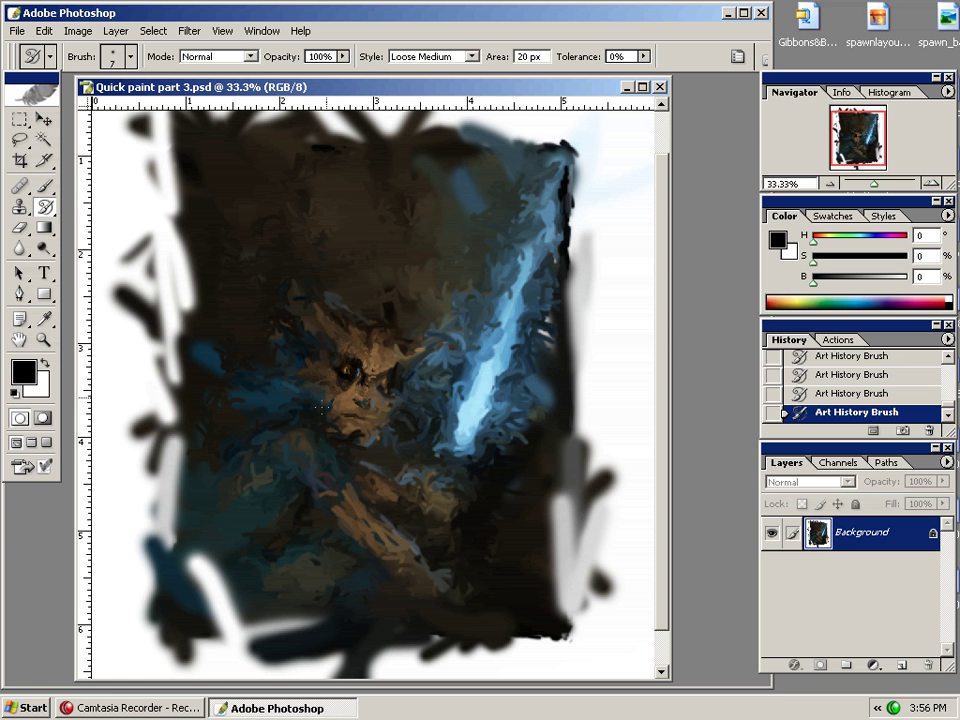
{"action": "mouse_move", "coordinate": [373, 417]}
{"action": "left_mouse_down"}
{"action": "mouse_move", "coordinate": [397, 373]}
{"action": "mouse_move", "coordinate": [388, 411]}
{"action": "left_mouse_up"}
{"action": "key", "text": "ctrl+plus"}
{"action": "key", "text": "ctrl+plus"}
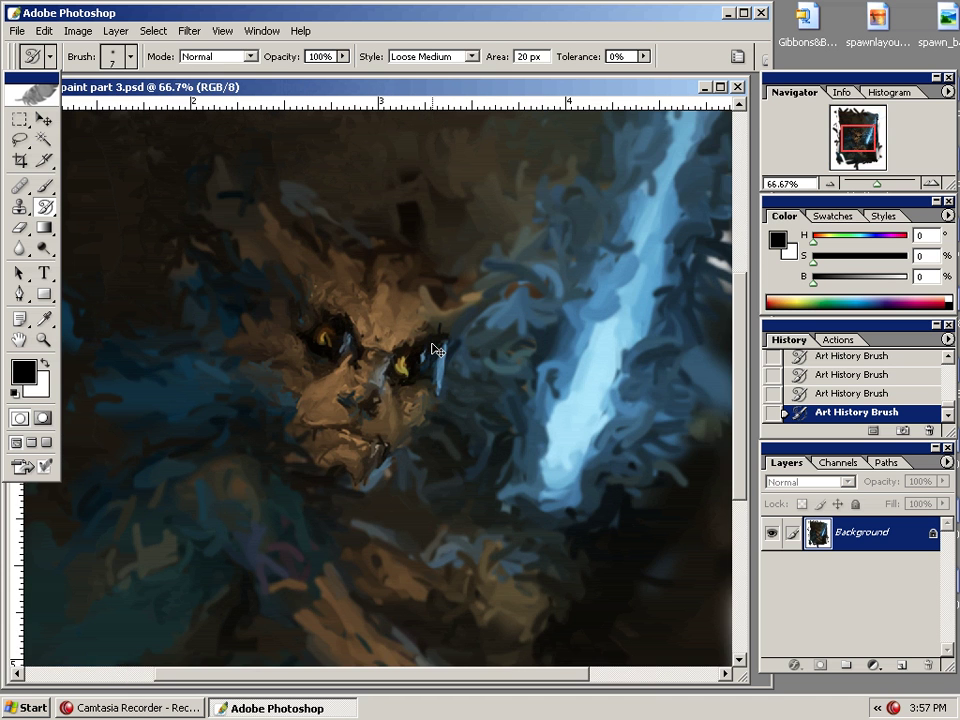
{"action": "mouse_move", "coordinate": [391, 361]}
{"action": "left_mouse_down"}
{"action": "mouse_move", "coordinate": [427, 316]}
{"action": "mouse_move", "coordinate": [470, 308]}
{"action": "mouse_move", "coordinate": [462, 298]}
{"action": "mouse_move", "coordinate": [493, 276]}
{"action": "left_mouse_up"}
{"action": "mouse_move", "coordinate": [420, 296]}
{"action": "left_mouse_down"}
{"action": "mouse_move", "coordinate": [372, 304]}
{"action": "mouse_move", "coordinate": [360, 247]}
{"action": "mouse_move", "coordinate": [344, 285]}
{"action": "mouse_move", "coordinate": [313, 223]}
{"action": "mouse_move", "coordinate": [305, 260]}
{"action": "mouse_move", "coordinate": [220, 200]}
{"action": "left_mouse_up"}
{"action": "mouse_move", "coordinate": [305, 361]}
{"action": "left_mouse_down"}
{"action": "mouse_move", "coordinate": [294, 412]}
{"action": "mouse_move", "coordinate": [318, 411]}
{"action": "mouse_move", "coordinate": [403, 352]}
{"action": "mouse_move", "coordinate": [333, 454]}
{"action": "mouse_move", "coordinate": [381, 428]}
{"action": "mouse_move", "coordinate": [355, 520]}
{"action": "mouse_move", "coordinate": [445, 381]}
{"action": "mouse_move", "coordinate": [579, 239]}
{"action": "mouse_move", "coordinate": [491, 298]}
{"action": "mouse_move", "coordinate": [602, 208]}
{"action": "mouse_move", "coordinate": [469, 329]}
{"action": "mouse_move", "coordinate": [570, 214]}
{"action": "mouse_move", "coordinate": [570, 158]}
{"action": "mouse_move", "coordinate": [479, 272]}
{"action": "mouse_move", "coordinate": [505, 250]}
{"action": "left_mouse_up"}
{"action": "mouse_move", "coordinate": [554, 162]}
{"action": "left_mouse_down"}
{"action": "mouse_move", "coordinate": [472, 284]}
{"action": "mouse_move", "coordinate": [447, 265]}
{"action": "mouse_move", "coordinate": [464, 245]}
{"action": "mouse_move", "coordinate": [430, 265]}
{"action": "mouse_move", "coordinate": [474, 189]}
{"action": "left_mouse_up"}
{"action": "mouse_move", "coordinate": [379, 206]}
{"action": "left_mouse_down"}
{"action": "mouse_move", "coordinate": [235, 165]}
{"action": "mouse_move", "coordinate": [157, 210]}
{"action": "left_mouse_up"}
Step: Refine the lower sword blade, the creature's chin and cheek, the blue hair and the forehead with small strokes
{"action": "mouse_move", "coordinate": [571, 297]}
{"action": "left_mouse_down"}
{"action": "mouse_move", "coordinate": [514, 492]}
{"action": "mouse_move", "coordinate": [581, 350]}
{"action": "mouse_move", "coordinate": [606, 369]}
{"action": "left_mouse_up"}
{"action": "mouse_move", "coordinate": [558, 479]}
{"action": "left_mouse_down"}
{"action": "mouse_move", "coordinate": [598, 434]}
{"action": "mouse_move", "coordinate": [506, 518]}
{"action": "mouse_move", "coordinate": [545, 377]}
{"action": "left_mouse_up"}
{"action": "mouse_move", "coordinate": [400, 300]}
{"action": "left_mouse_down"}
{"action": "mouse_move", "coordinate": [385, 285]}
{"action": "mouse_move", "coordinate": [330, 350]}
{"action": "mouse_move", "coordinate": [425, 434]}
{"action": "mouse_move", "coordinate": [300, 478]}
{"action": "left_mouse_up"}
{"action": "mouse_move", "coordinate": [197, 451]}
{"action": "left_mouse_down"}
{"action": "mouse_move", "coordinate": [237, 355]}
{"action": "mouse_move", "coordinate": [228, 340]}
{"action": "mouse_move", "coordinate": [191, 339]}
{"action": "left_mouse_up"}
{"action": "mouse_move", "coordinate": [284, 366]}
{"action": "left_mouse_down"}
{"action": "mouse_move", "coordinate": [262, 318]}
{"action": "mouse_move", "coordinate": [292, 332]}
{"action": "left_mouse_up"}
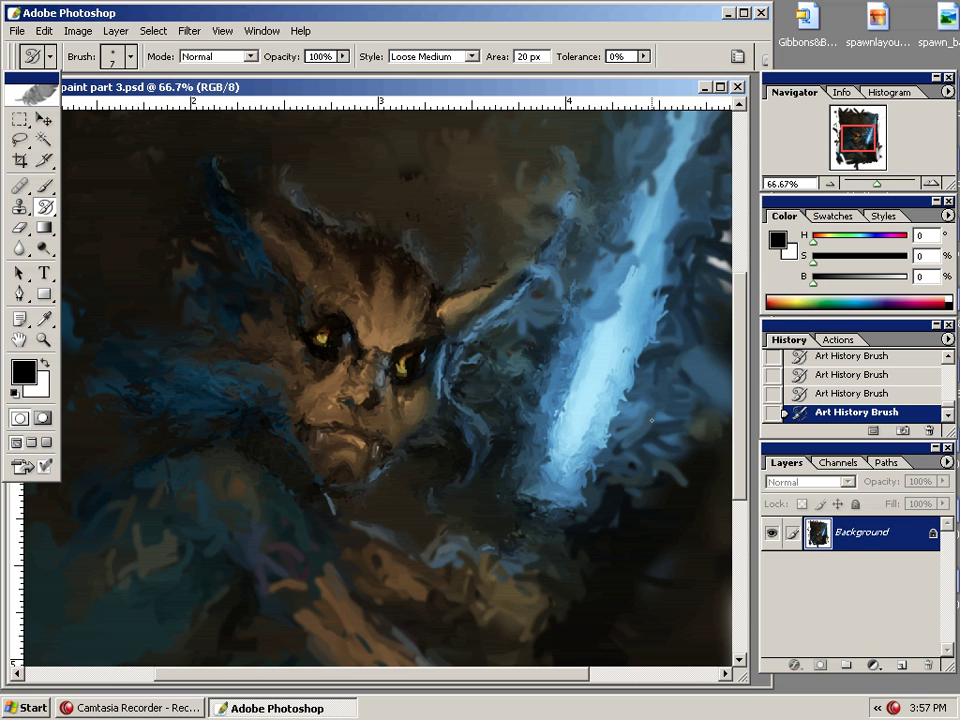
{"action": "mouse_move", "coordinate": [418, 245]}
{"action": "left_mouse_down"}
{"action": "mouse_move", "coordinate": [352, 255]}
{"action": "mouse_move", "coordinate": [395, 298]}
{"action": "left_mouse_up"}
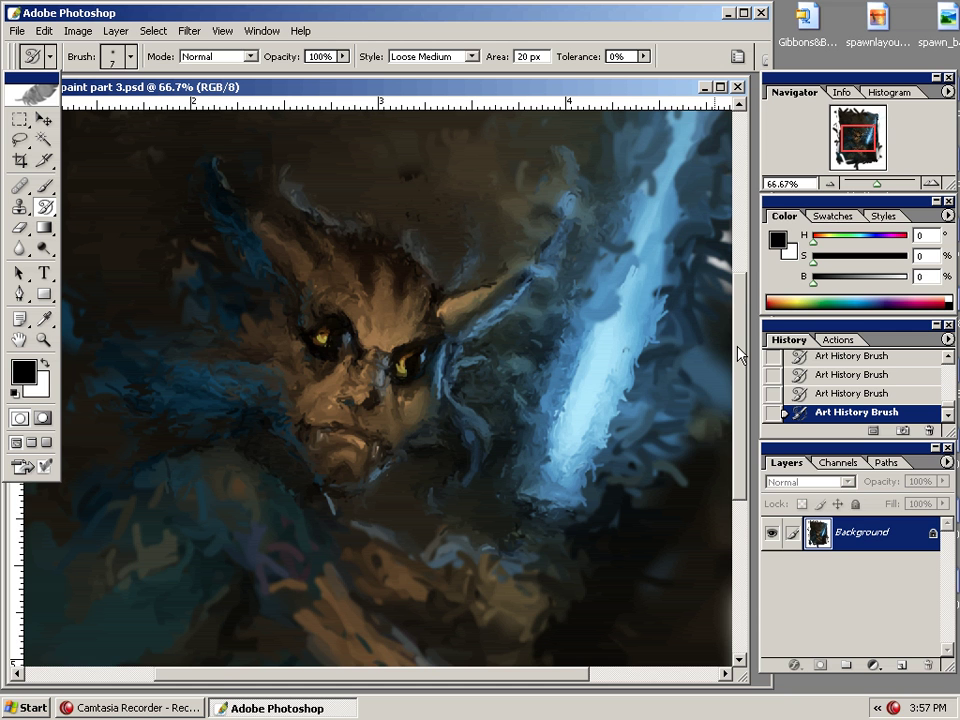
Step: Sharpen the whole painting with Unsharp Mask at 151% amount, 24.0 pixels radius and threshold 0
{"action": "left_click", "coordinate": [189, 31]}
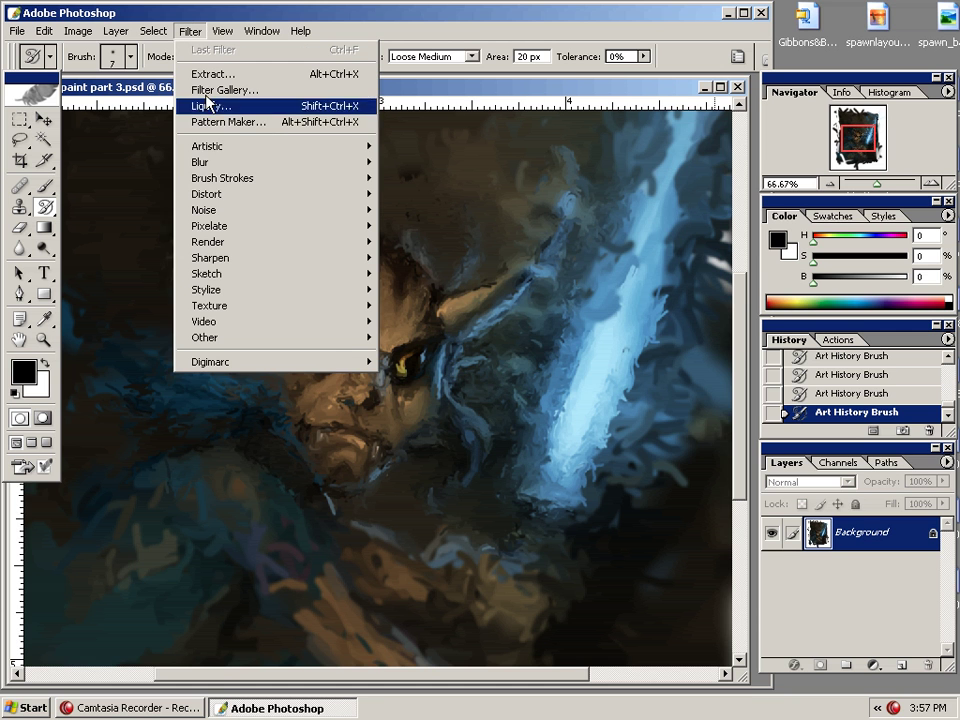
{"action": "mouse_move", "coordinate": [221, 266]}
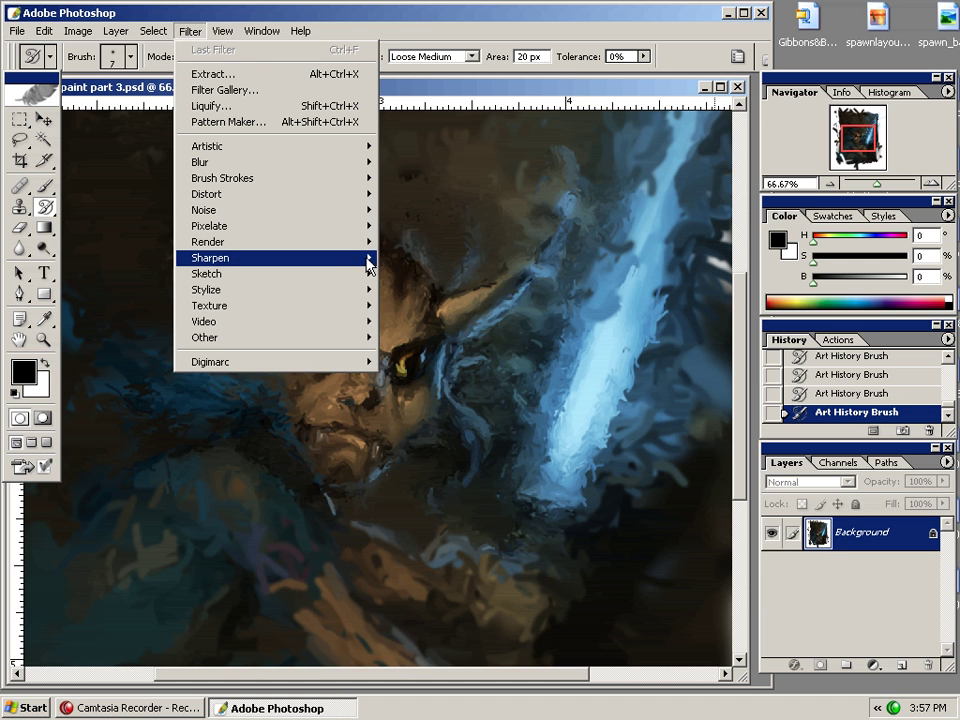
{"action": "left_click", "coordinate": [433, 306]}
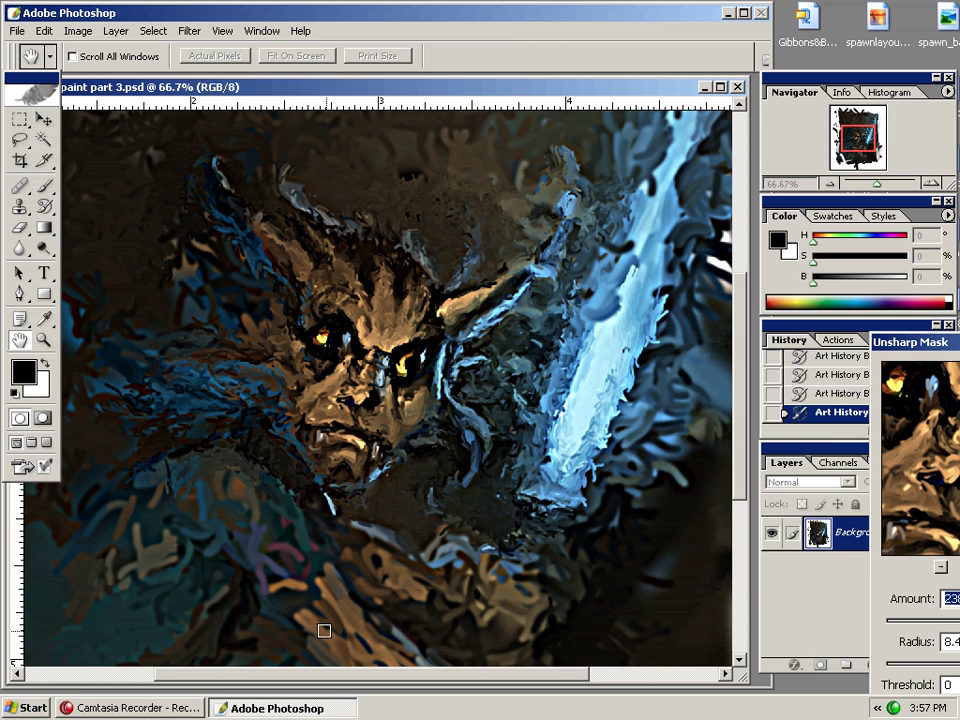
{"action": "left_click_drag", "start_coordinate": [891, 345], "coordinate": [555, 303]}
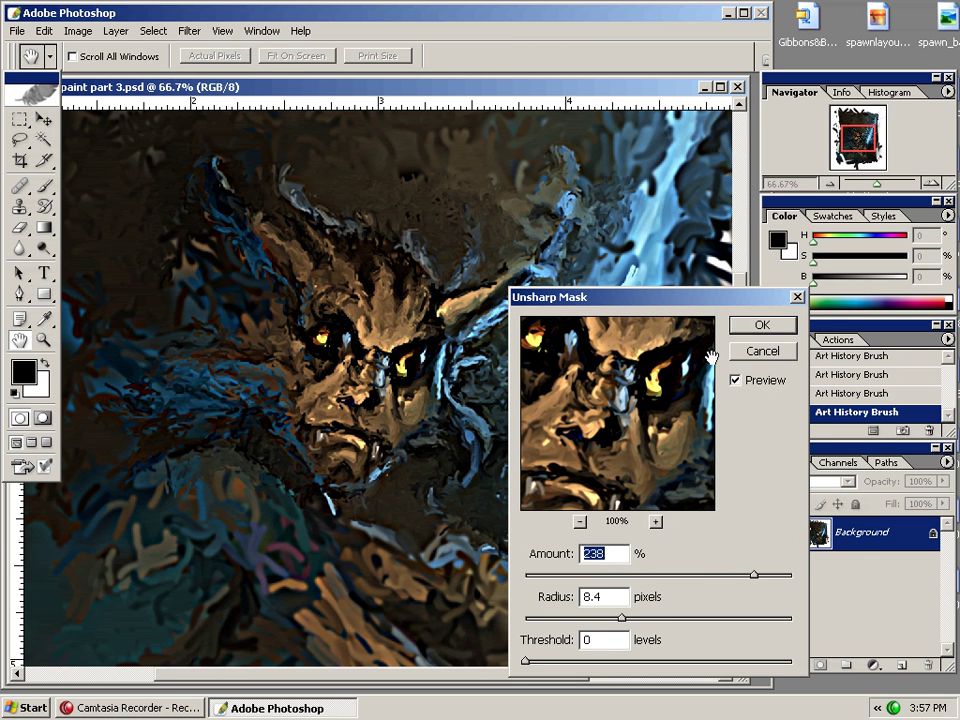
{"action": "left_click_drag", "start_coordinate": [750, 578], "coordinate": [698, 576]}
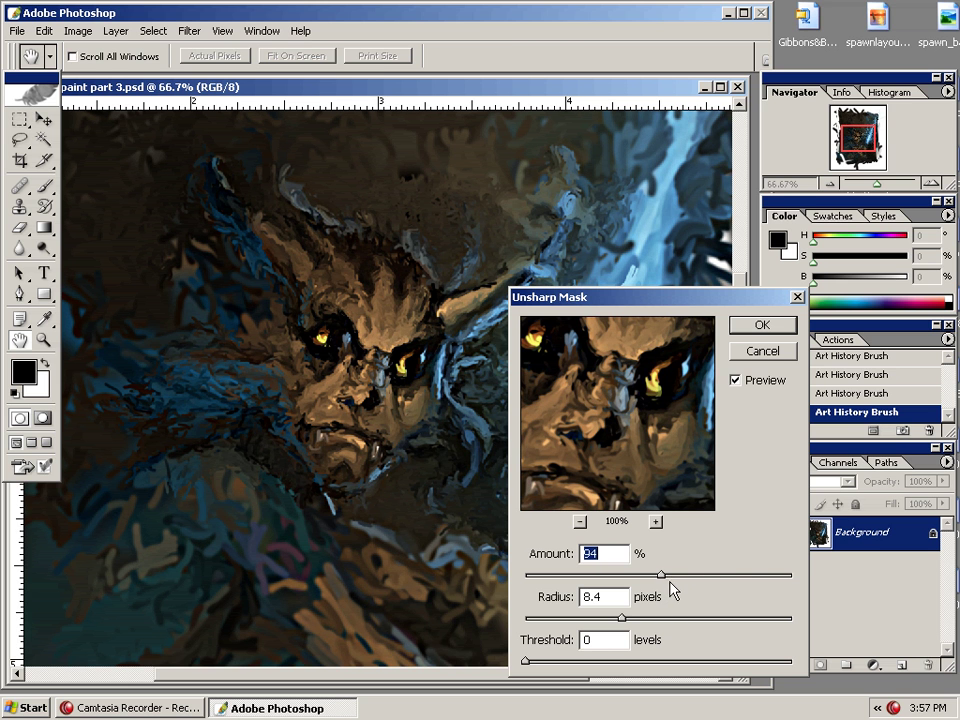
{"action": "left_click_drag", "start_coordinate": [672, 582], "coordinate": [705, 574]}
{"action": "left_click_drag", "start_coordinate": [622, 618], "coordinate": [660, 626]}
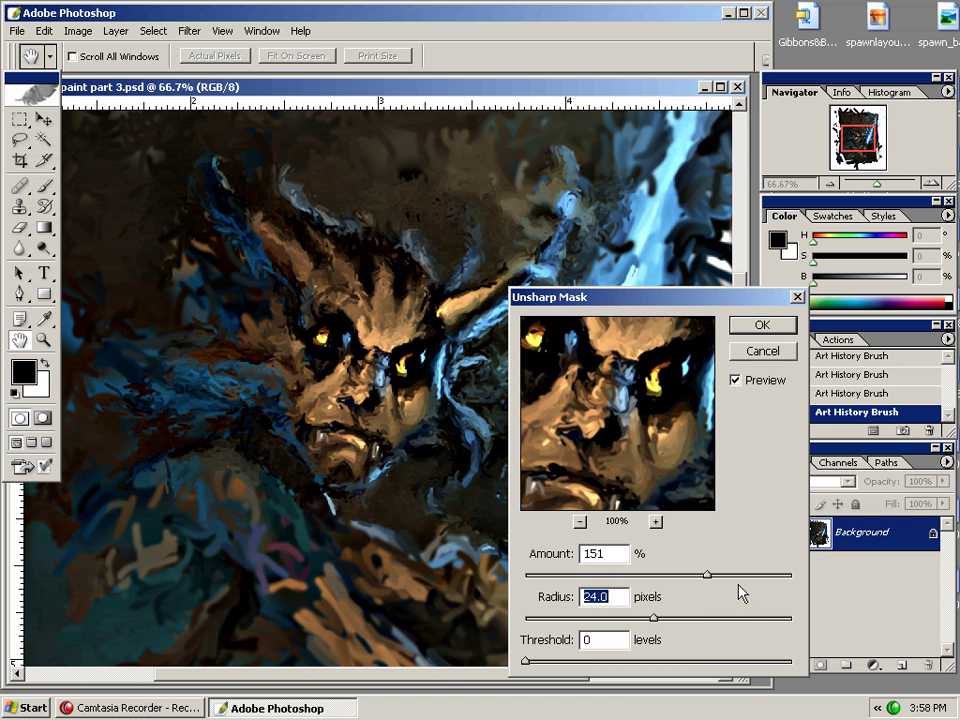
{"action": "left_click", "coordinate": [762, 325]}
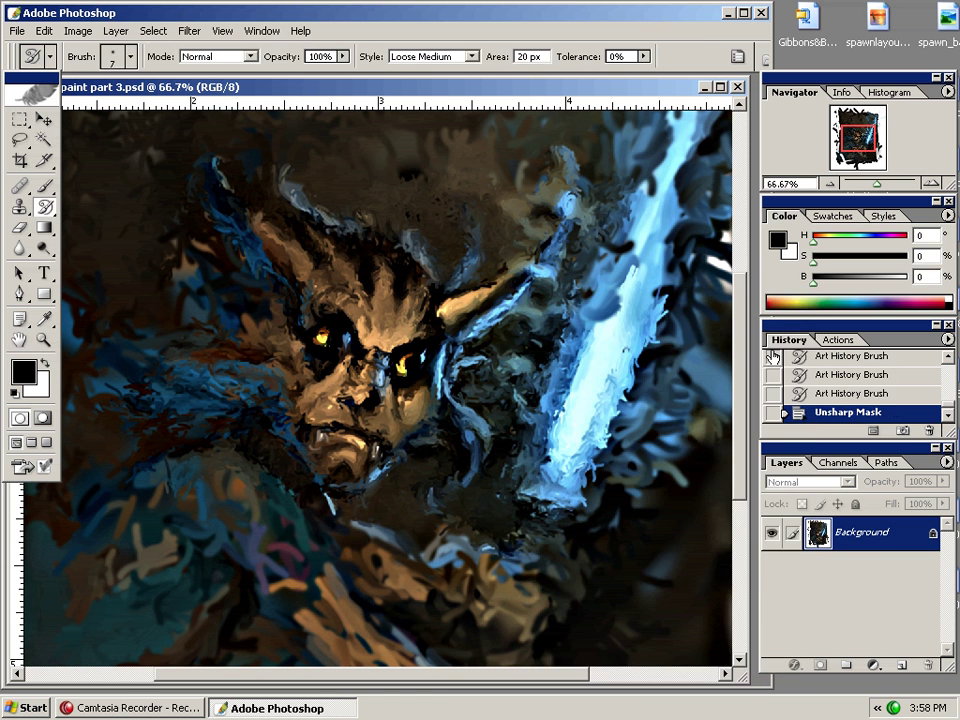
Step: Restore the earlier painting over the creature, sword and background with the 125 px History Brush
{"action": "key", "text": "ctrl+minus"}
{"action": "key", "text": "ctrl+minus"}
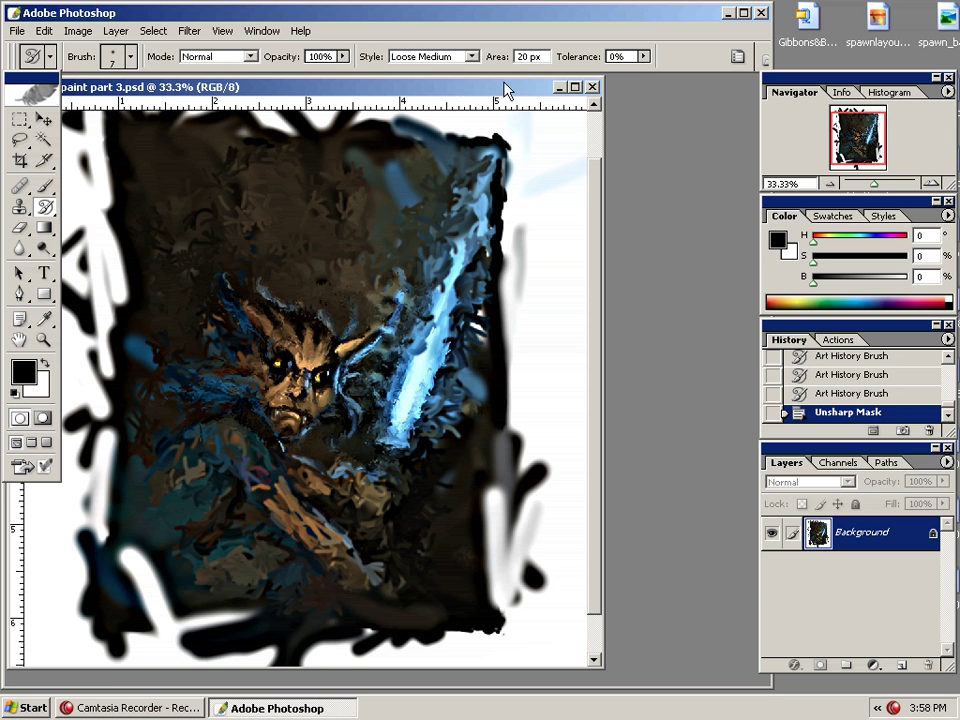
{"action": "left_click_drag", "start_coordinate": [487, 90], "coordinate": [546, 86]}
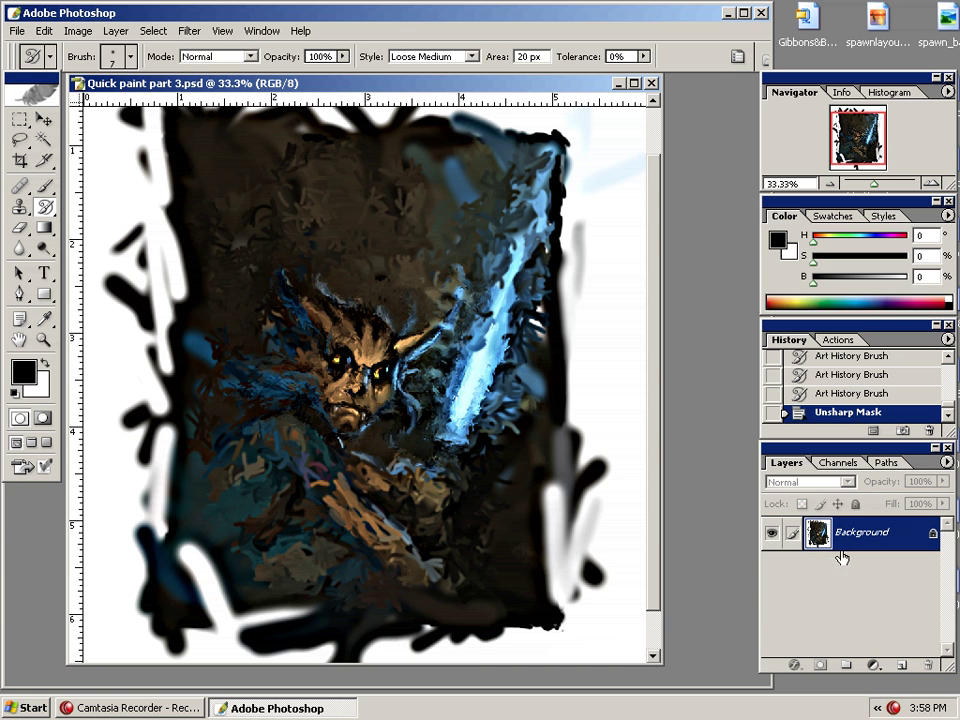
{"action": "left_click", "coordinate": [45, 209]}
{"action": "left_click", "coordinate": [118, 210]}
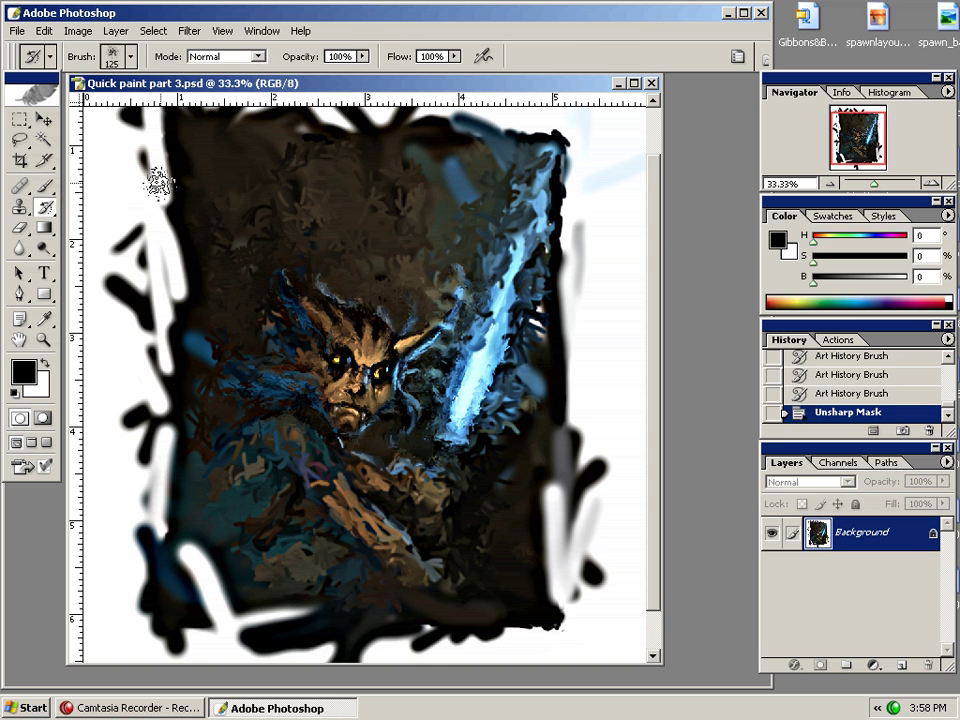
{"action": "mouse_move", "coordinate": [355, 378]}
{"action": "left_mouse_down"}
{"action": "mouse_move", "coordinate": [390, 345]}
{"action": "mouse_move", "coordinate": [380, 325]}
{"action": "mouse_move", "coordinate": [338, 360]}
{"action": "mouse_move", "coordinate": [322, 320]}
{"action": "mouse_move", "coordinate": [322, 285]}
{"action": "mouse_move", "coordinate": [343, 258]}
{"action": "mouse_move", "coordinate": [380, 278]}
{"action": "mouse_move", "coordinate": [305, 370]}
{"action": "mouse_move", "coordinate": [272, 465]}
{"action": "mouse_move", "coordinate": [547, 338]}
{"action": "mouse_move", "coordinate": [294, 542]}
{"action": "mouse_move", "coordinate": [383, 503]}
{"action": "mouse_move", "coordinate": [457, 492]}
{"action": "mouse_move", "coordinate": [408, 598]}
{"action": "mouse_move", "coordinate": [369, 563]}
{"action": "mouse_move", "coordinate": [344, 500]}
{"action": "mouse_move", "coordinate": [388, 525]}
{"action": "mouse_move", "coordinate": [446, 493]}
{"action": "mouse_move", "coordinate": [414, 557]}
{"action": "mouse_move", "coordinate": [489, 552]}
{"action": "mouse_move", "coordinate": [521, 444]}
{"action": "mouse_move", "coordinate": [533, 322]}
{"action": "mouse_move", "coordinate": [517, 215]}
{"action": "mouse_move", "coordinate": [383, 225]}
{"action": "mouse_move", "coordinate": [282, 187]}
{"action": "mouse_move", "coordinate": [203, 207]}
{"action": "mouse_move", "coordinate": [283, 278]}
{"action": "mouse_move", "coordinate": [270, 223]}
{"action": "mouse_move", "coordinate": [215, 232]}
{"action": "mouse_move", "coordinate": [180, 348]}
{"action": "mouse_move", "coordinate": [186, 220]}
{"action": "mouse_move", "coordinate": [193, 483]}
{"action": "mouse_move", "coordinate": [178, 549]}
{"action": "mouse_move", "coordinate": [302, 535]}
{"action": "mouse_move", "coordinate": [190, 575]}
{"action": "mouse_move", "coordinate": [232, 524]}
{"action": "mouse_move", "coordinate": [200, 549]}
{"action": "mouse_move", "coordinate": [270, 524]}
{"action": "mouse_move", "coordinate": [345, 567]}
{"action": "mouse_move", "coordinate": [448, 601]}
{"action": "mouse_move", "coordinate": [517, 591]}
{"action": "mouse_move", "coordinate": [531, 352]}
{"action": "mouse_move", "coordinate": [529, 541]}
{"action": "mouse_move", "coordinate": [548, 394]}
{"action": "mouse_move", "coordinate": [535, 560]}
{"action": "mouse_move", "coordinate": [548, 555]}
{"action": "mouse_move", "coordinate": [545, 183]}
{"action": "mouse_move", "coordinate": [531, 425]}
{"action": "mouse_move", "coordinate": [527, 172]}
{"action": "mouse_move", "coordinate": [476, 344]}
{"action": "mouse_move", "coordinate": [500, 258]}
{"action": "mouse_move", "coordinate": [486, 162]}
{"action": "mouse_move", "coordinate": [438, 153]}
{"action": "mouse_move", "coordinate": [298, 163]}
{"action": "mouse_move", "coordinate": [346, 150]}
{"action": "mouse_move", "coordinate": [285, 150]}
{"action": "mouse_move", "coordinate": [418, 146]}
{"action": "mouse_move", "coordinate": [337, 150]}
{"action": "mouse_move", "coordinate": [373, 151]}
{"action": "mouse_move", "coordinate": [350, 162]}
{"action": "mouse_move", "coordinate": [424, 168]}
{"action": "left_mouse_up"}
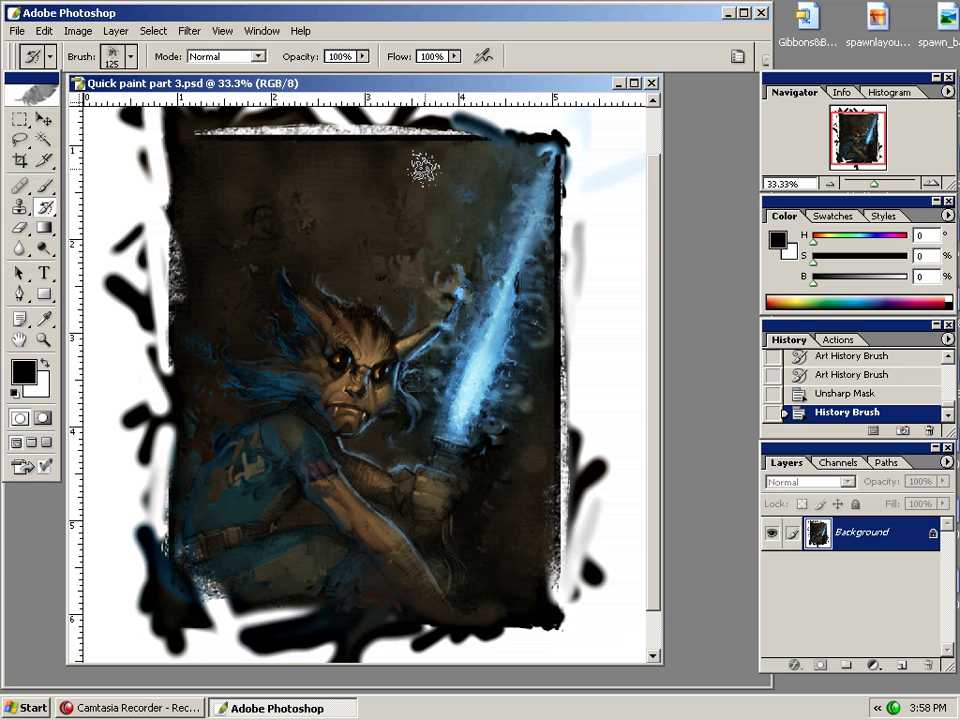
Step: Restore the remaining rough patches around the hair, horn, sword glow and blue shirt with the History Brush
{"action": "mouse_move", "coordinate": [296, 240]}
{"action": "left_mouse_down"}
{"action": "mouse_move", "coordinate": [249, 245]}
{"action": "mouse_move", "coordinate": [241, 330]}
{"action": "left_mouse_up"}
{"action": "mouse_move", "coordinate": [434, 229]}
{"action": "left_mouse_down"}
{"action": "mouse_move", "coordinate": [489, 232]}
{"action": "mouse_move", "coordinate": [461, 309]}
{"action": "left_mouse_up"}
{"action": "left_click_drag", "start_coordinate": [480, 266], "coordinate": [457, 337]}
{"action": "mouse_move", "coordinate": [521, 268]}
{"action": "left_mouse_down"}
{"action": "mouse_move", "coordinate": [459, 490]}
{"action": "mouse_move", "coordinate": [484, 438]}
{"action": "left_mouse_up"}
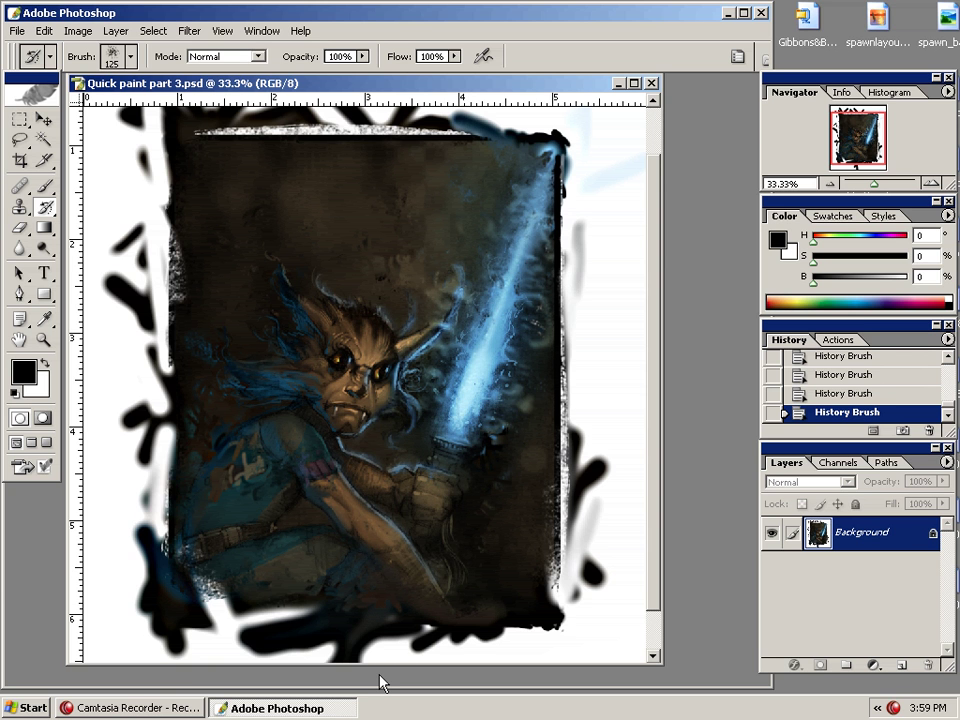
{"action": "mouse_move", "coordinate": [259, 451]}
{"action": "left_mouse_down"}
{"action": "mouse_move", "coordinate": [207, 469]}
{"action": "mouse_move", "coordinate": [225, 455]}
{"action": "mouse_move", "coordinate": [281, 474]}
{"action": "left_mouse_up"}
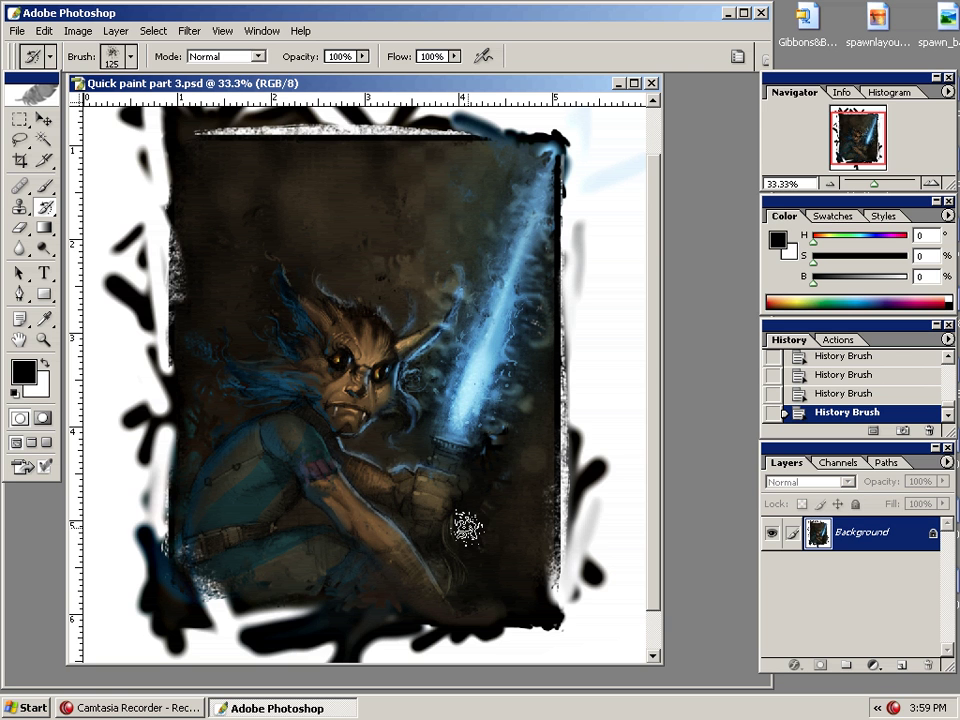
Step: Clean up the painting's outer edges on all four sides with the 125 px stippled History Brush
{"action": "left_click", "coordinate": [50, 57]}
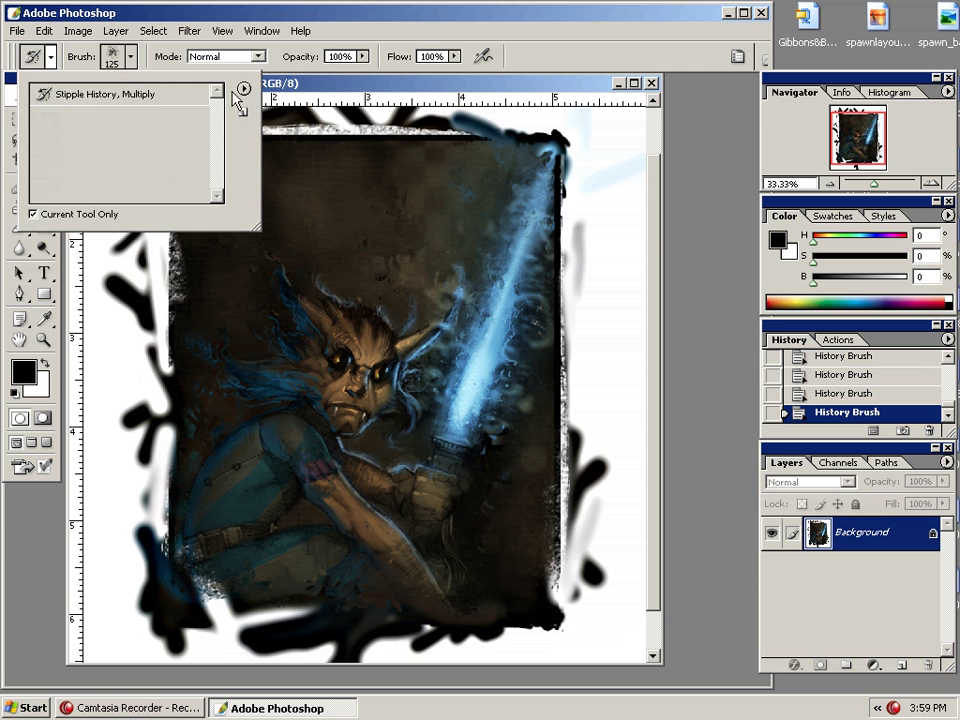
{"action": "left_click", "coordinate": [349, 29]}
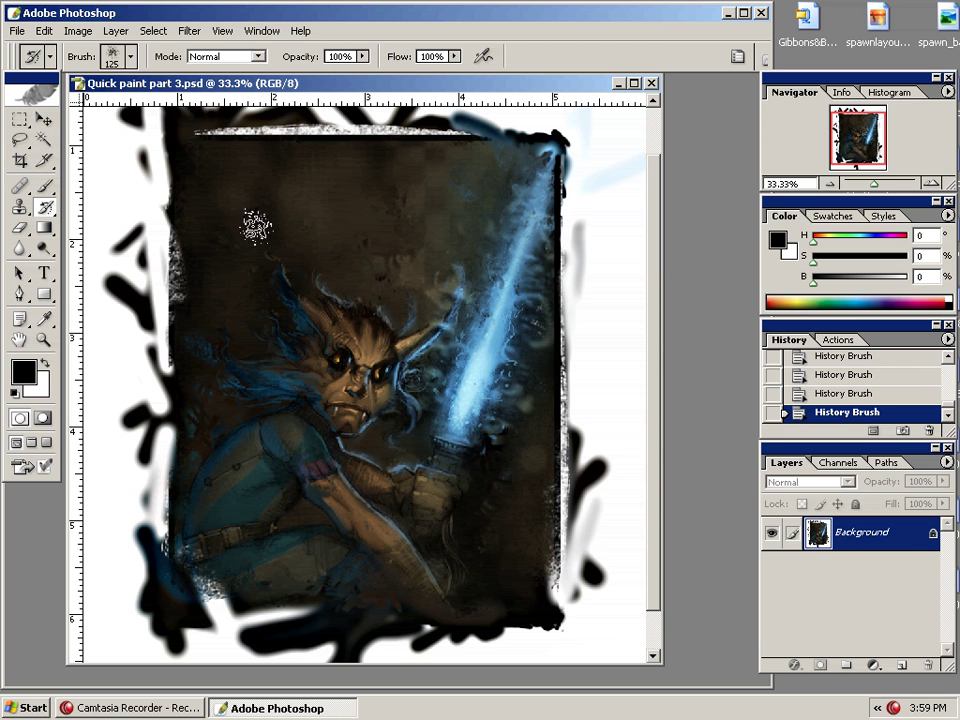
{"action": "mouse_move", "coordinate": [165, 138]}
{"action": "left_mouse_down"}
{"action": "mouse_move", "coordinate": [160, 403]}
{"action": "mouse_move", "coordinate": [157, 296]}
{"action": "left_mouse_up"}
{"action": "mouse_move", "coordinate": [128, 175]}
{"action": "left_mouse_down"}
{"action": "mouse_move", "coordinate": [115, 330]}
{"action": "mouse_move", "coordinate": [100, 185]}
{"action": "mouse_move", "coordinate": [115, 95]}
{"action": "left_mouse_up"}
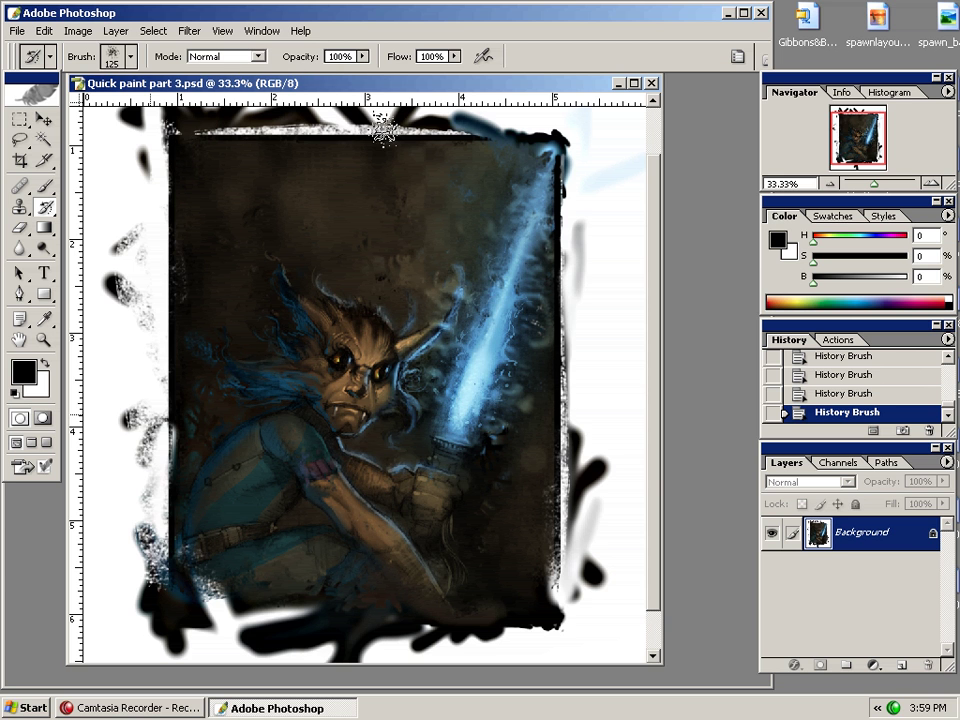
{"action": "mouse_move", "coordinate": [520, 147]}
{"action": "left_mouse_down"}
{"action": "mouse_move", "coordinate": [521, 129]}
{"action": "mouse_move", "coordinate": [503, 129]}
{"action": "mouse_move", "coordinate": [478, 149]}
{"action": "left_mouse_up"}
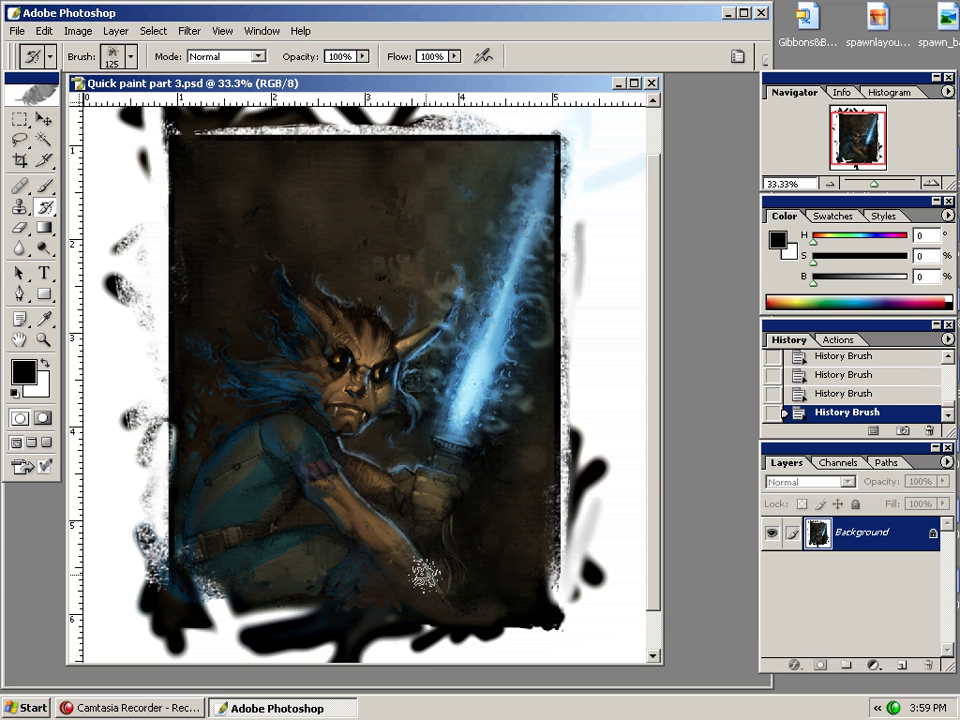
{"action": "mouse_move", "coordinate": [445, 626]}
{"action": "left_mouse_down"}
{"action": "mouse_move", "coordinate": [280, 632]}
{"action": "mouse_move", "coordinate": [496, 630]}
{"action": "left_mouse_up"}
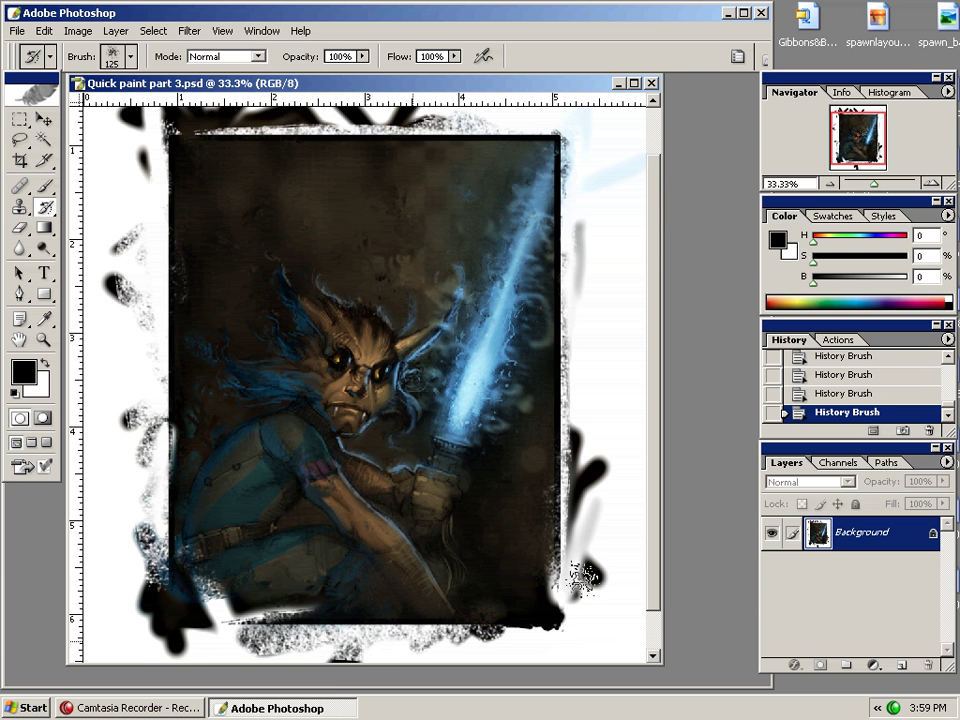
{"action": "mouse_move", "coordinate": [172, 616]}
{"action": "left_mouse_down"}
{"action": "mouse_move", "coordinate": [189, 575]}
{"action": "mouse_move", "coordinate": [189, 608]}
{"action": "mouse_move", "coordinate": [250, 628]}
{"action": "left_mouse_up"}
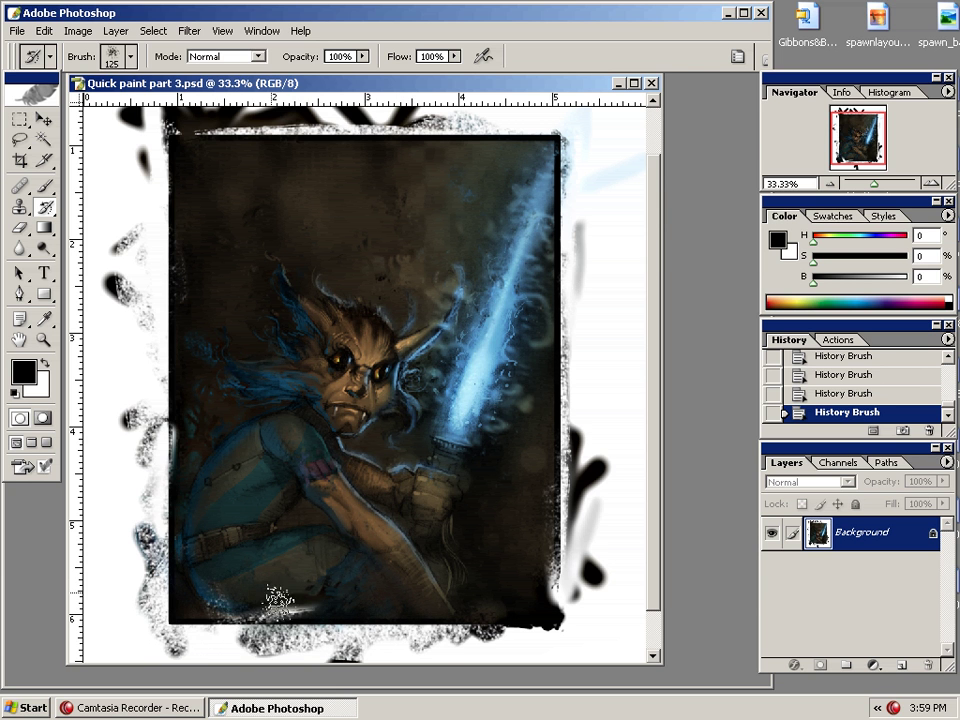
{"action": "mouse_move", "coordinate": [537, 565]}
{"action": "left_mouse_down"}
{"action": "mouse_move", "coordinate": [546, 418]}
{"action": "mouse_move", "coordinate": [551, 628]}
{"action": "mouse_move", "coordinate": [551, 384]}
{"action": "mouse_move", "coordinate": [563, 597]}
{"action": "mouse_move", "coordinate": [577, 236]}
{"action": "mouse_move", "coordinate": [602, 434]}
{"action": "mouse_move", "coordinate": [603, 570]}
{"action": "mouse_move", "coordinate": [591, 543]}
{"action": "mouse_move", "coordinate": [602, 427]}
{"action": "mouse_move", "coordinate": [594, 590]}
{"action": "mouse_move", "coordinate": [597, 572]}
{"action": "mouse_move", "coordinate": [562, 562]}
{"action": "mouse_move", "coordinate": [568, 370]}
{"action": "mouse_move", "coordinate": [527, 158]}
{"action": "mouse_move", "coordinate": [621, 174]}
{"action": "left_mouse_up"}
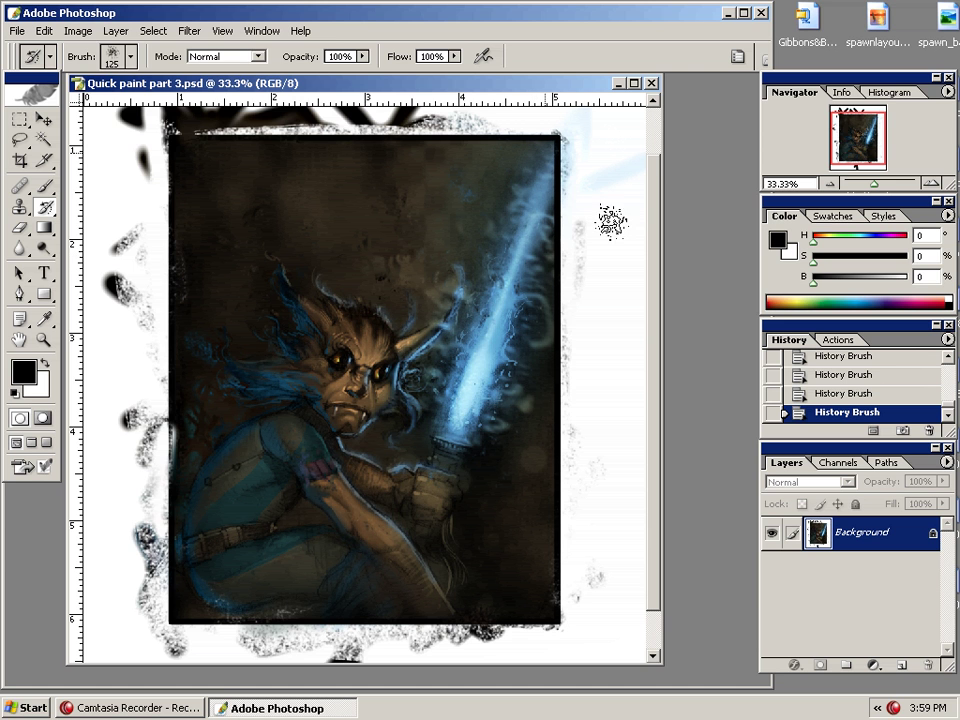
Step: Load the Brian's Chalk preset of the Art History Brush and roughen the painting's left edge with it
{"action": "left_click", "coordinate": [48, 57]}
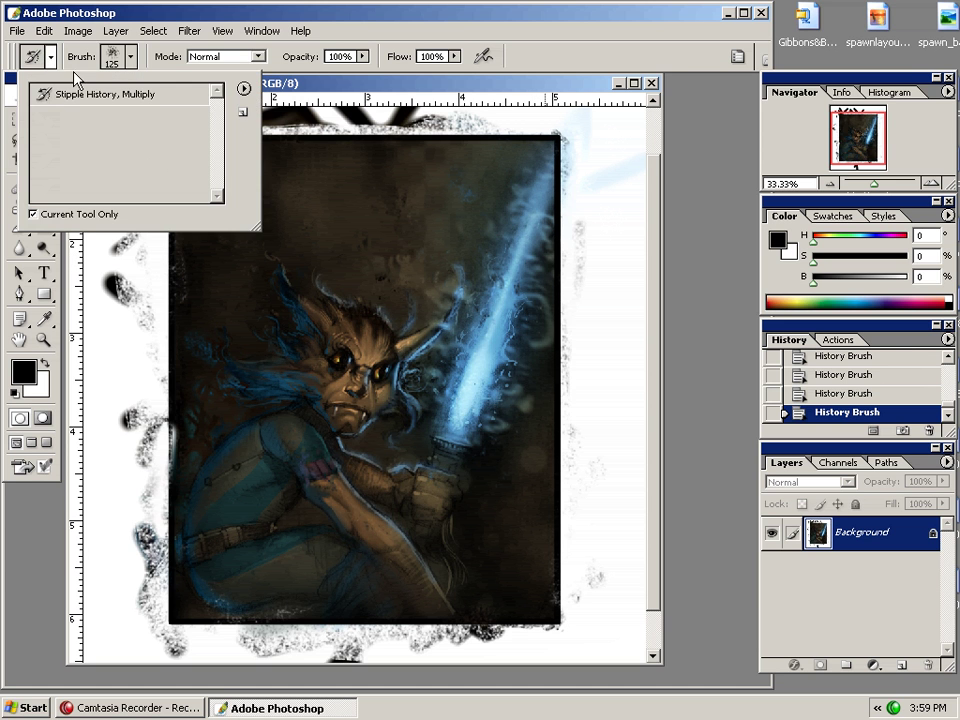
{"action": "left_click", "coordinate": [135, 12]}
{"action": "left_click_drag", "start_coordinate": [46, 207], "coordinate": [108, 224]}
{"action": "left_click", "coordinate": [48, 57]}
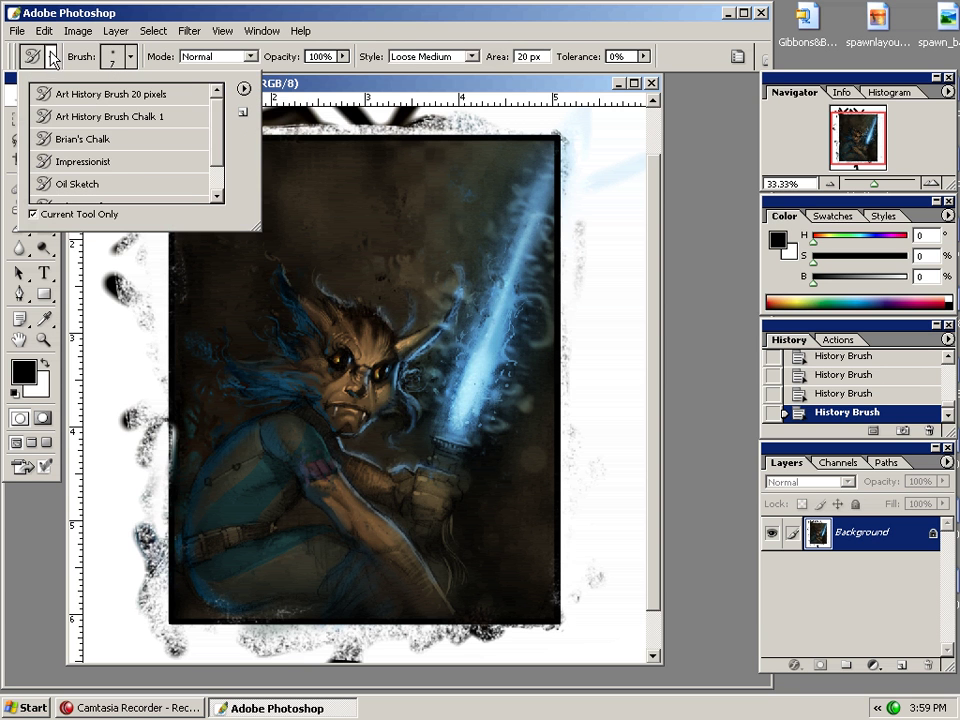
{"action": "left_click", "coordinate": [100, 137]}
{"action": "left_click", "coordinate": [330, 148]}
{"action": "left_click_drag", "start_coordinate": [127, 105], "coordinate": [122, 365]}
{"action": "left_click_drag", "start_coordinate": [162, 432], "coordinate": [164, 603]}
Step: Paint chalky 150 px Art History Brush strokes over the creature's torso, shoulder and arm at 38% opacity
{"action": "left_click", "coordinate": [192, 485]}
{"action": "left_click_drag", "start_coordinate": [190, 488], "coordinate": [253, 419]}
{"action": "left_click_drag", "start_coordinate": [196, 515], "coordinate": [257, 424]}
{"action": "left_click_drag", "start_coordinate": [201, 510], "coordinate": [281, 409]}
{"action": "mouse_move", "coordinate": [355, 484]}
{"action": "left_mouse_down"}
{"action": "mouse_move", "coordinate": [318, 439]}
{"action": "mouse_move", "coordinate": [359, 498]}
{"action": "mouse_move", "coordinate": [327, 448]}
{"action": "mouse_move", "coordinate": [344, 475]}
{"action": "left_mouse_up"}
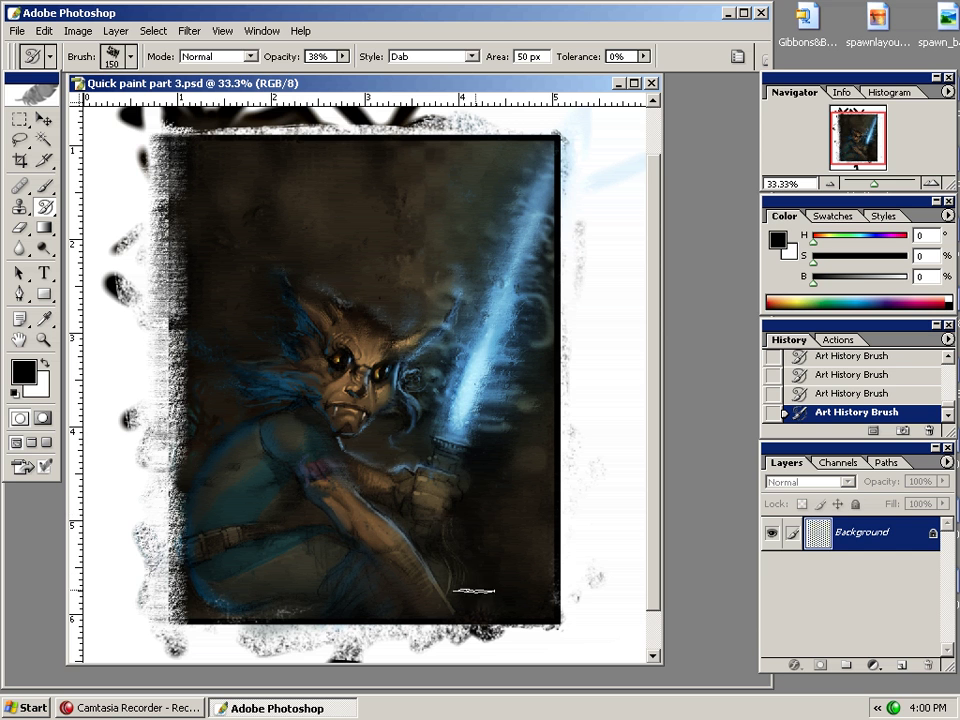
Step: Reduce the chalk Art History Brush to 60 px and roughen the painting's right edge
{"action": "key", "text": "bracketleft"}
{"action": "key", "text": "bracketleft"}
{"action": "key", "text": "bracketleft"}
{"action": "key", "text": "bracketleft"}
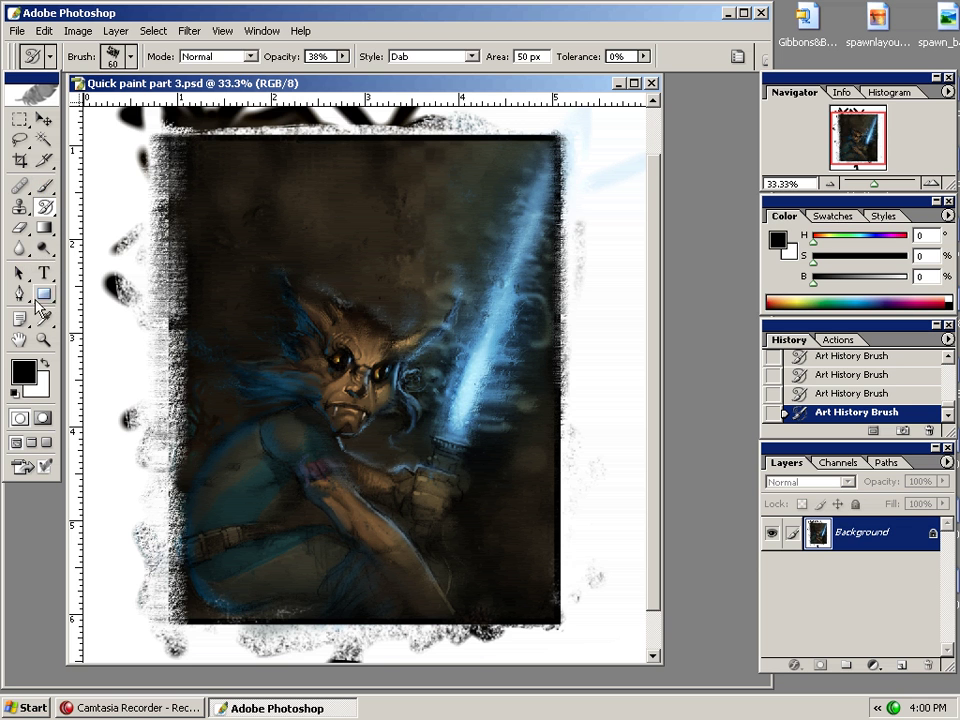
Step: Try smudging the creature's hair and the glowing sword blade with the Smudge tool enlarged to 50 px
{"action": "left_click_drag", "start_coordinate": [19, 247], "coordinate": [62, 281]}
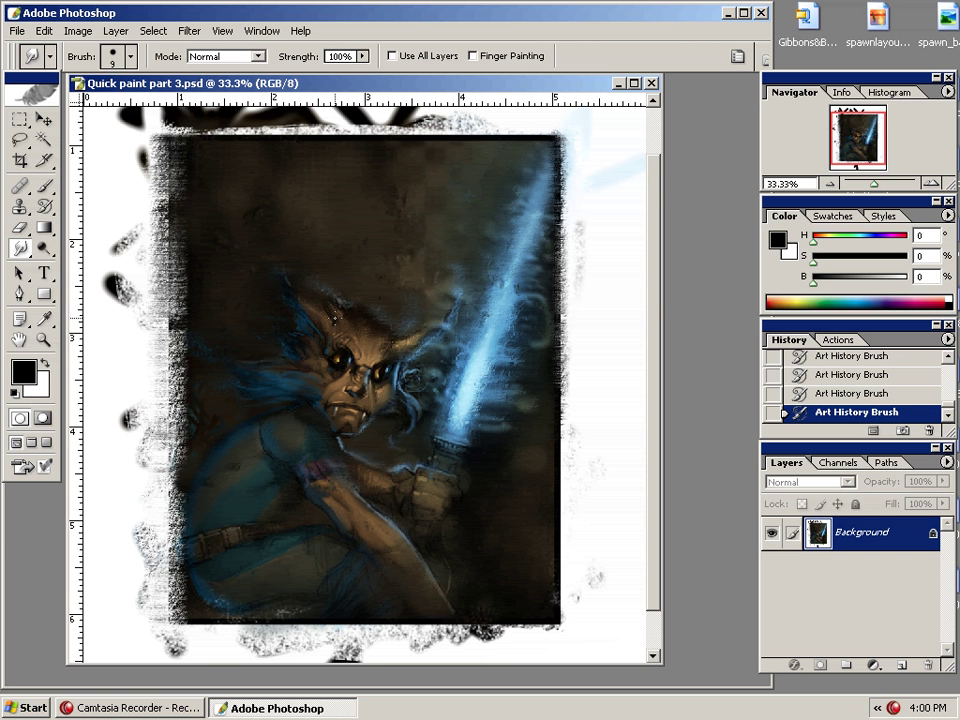
{"action": "key", "text": "bracketright"}
{"action": "key", "text": "bracketright"}
{"action": "key", "text": "bracketright"}
{"action": "key", "text": "bracketright"}
{"action": "key", "text": "bracketright"}
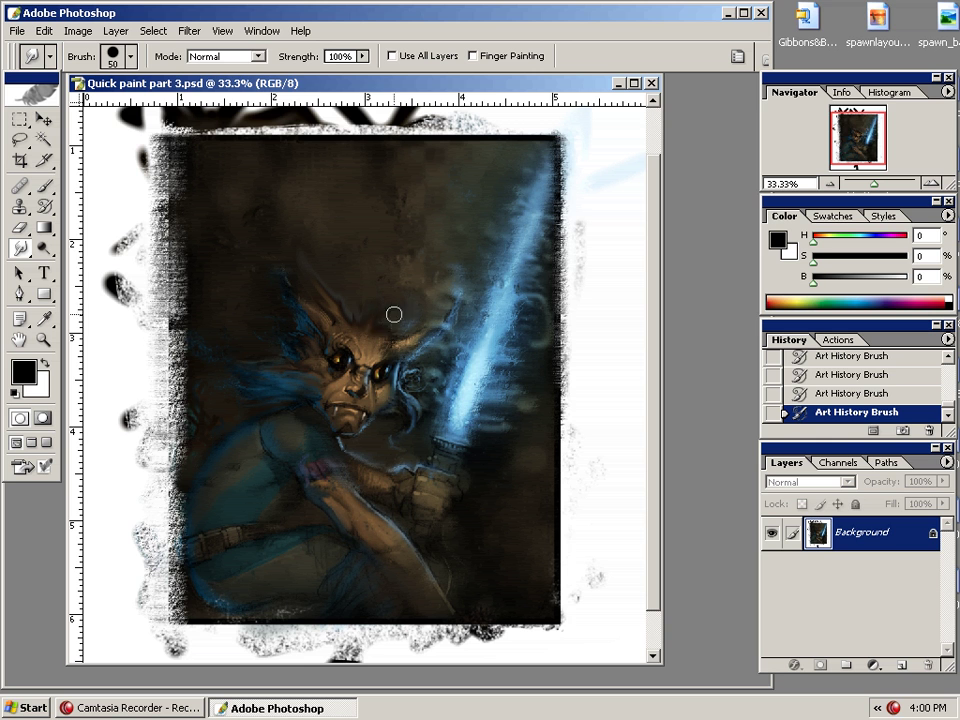
{"action": "left_click_drag", "start_coordinate": [393, 318], "coordinate": [552, 282]}
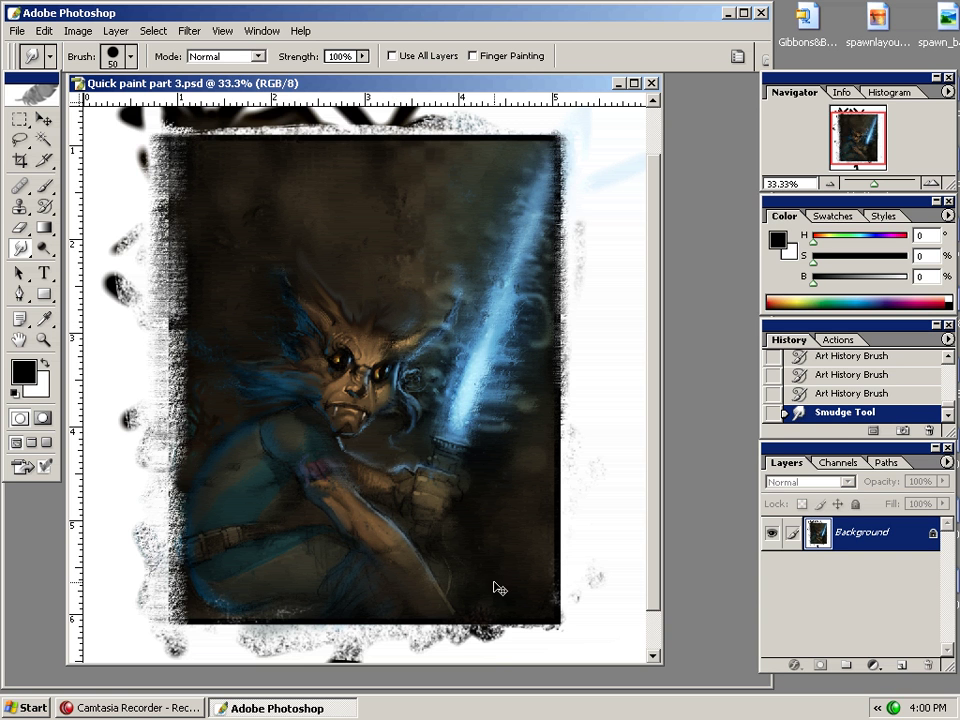
{"action": "key", "text": "ctrl+z"}
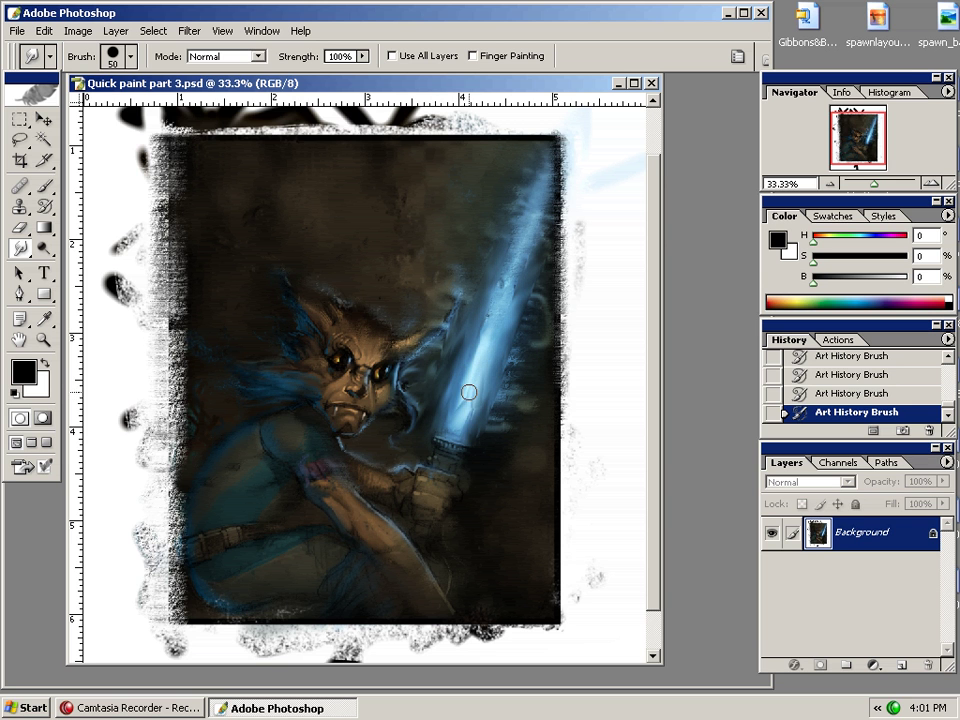
{"action": "left_click_drag", "start_coordinate": [459, 425], "coordinate": [459, 447]}
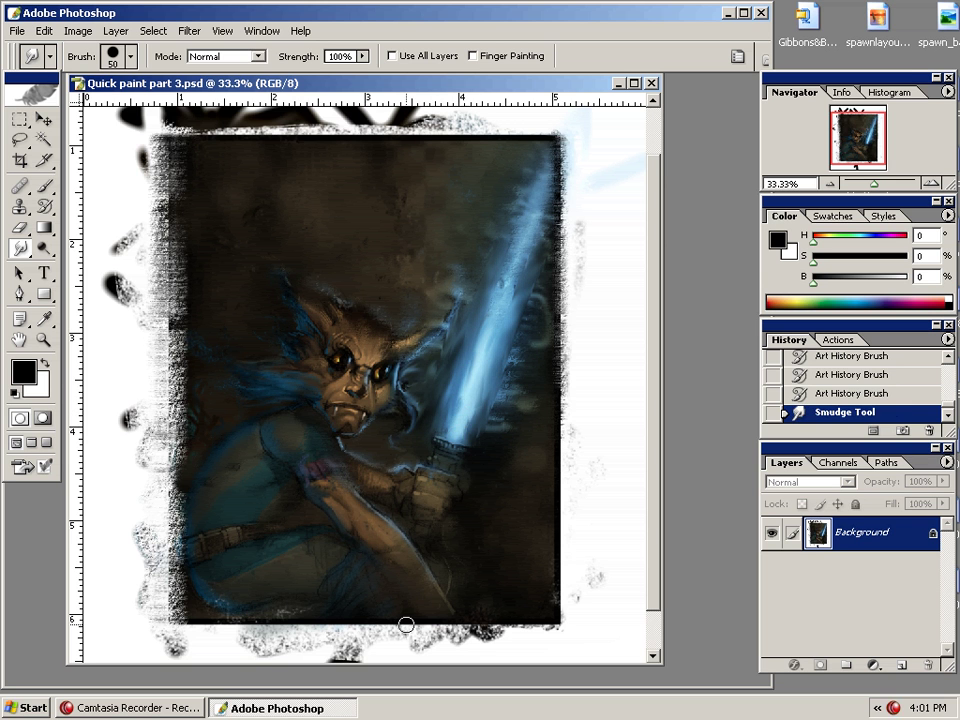
{"action": "key", "text": "ctrl+z"}
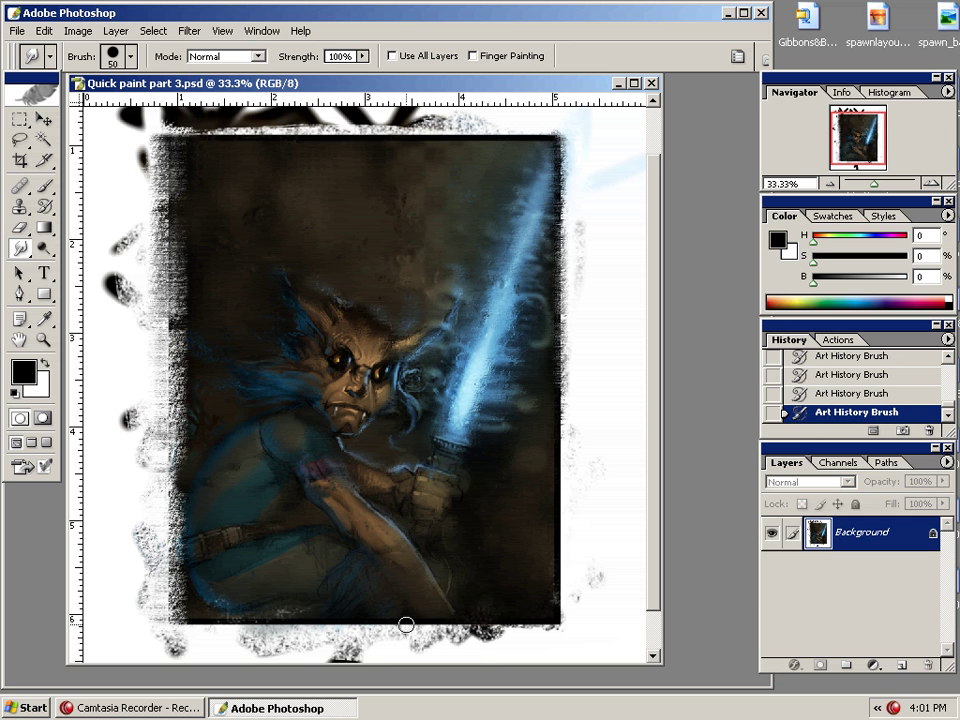
Step: Sharpen the whole painting with Unsharp Mask at an amount of 111%, a radius of 1.1 pixels and a threshold of 0 levels
{"action": "left_click", "coordinate": [153, 31]}
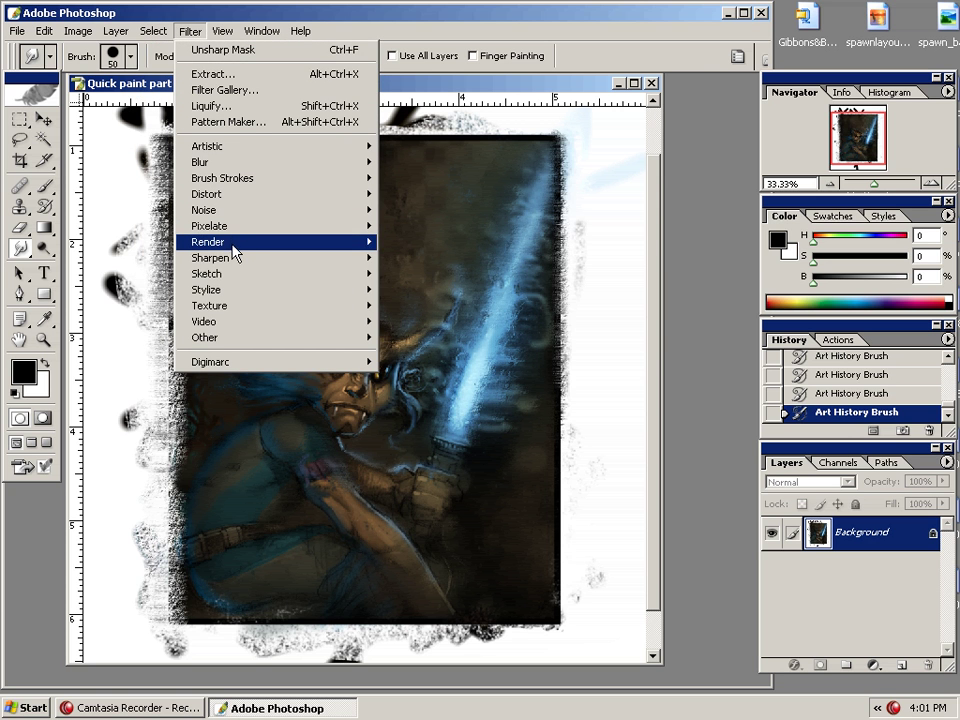
{"action": "mouse_move", "coordinate": [236, 264]}
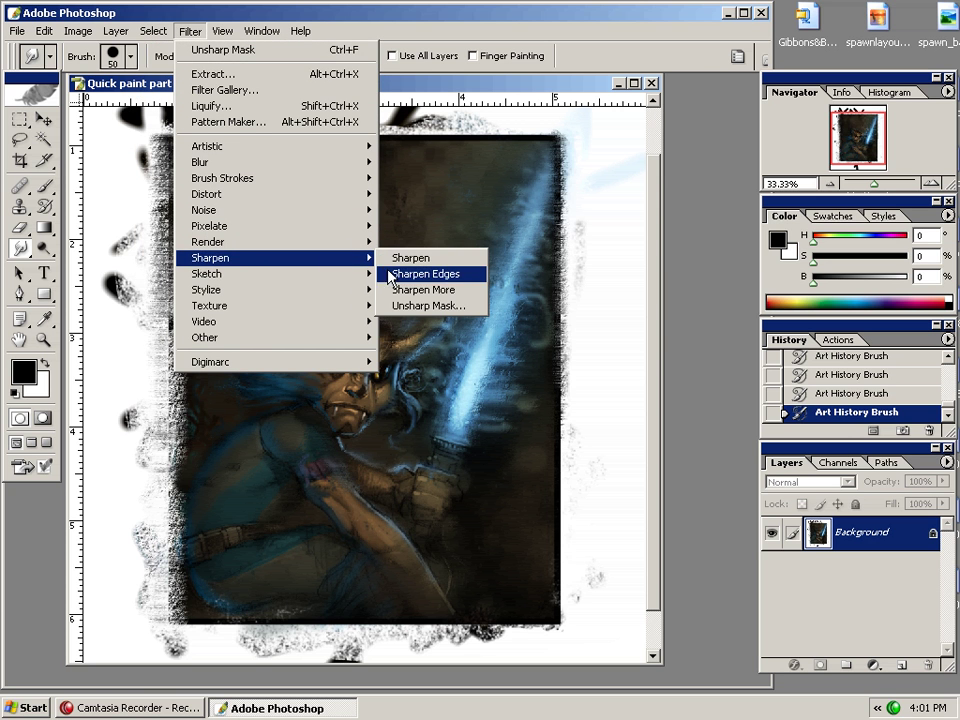
{"action": "left_click", "coordinate": [437, 308]}
{"action": "left_click_drag", "start_coordinate": [703, 577], "coordinate": [629, 624]}
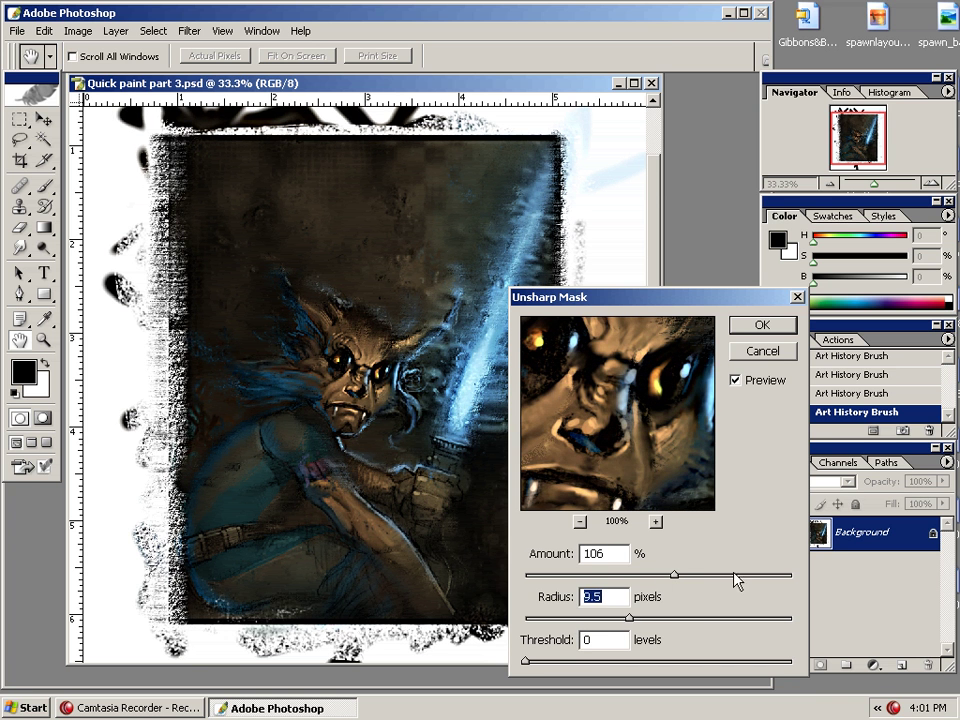
{"action": "mouse_move", "coordinate": [673, 579]}
{"action": "left_mouse_down"}
{"action": "mouse_move", "coordinate": [697, 583]}
{"action": "mouse_move", "coordinate": [636, 588]}
{"action": "mouse_move", "coordinate": [638, 577]}
{"action": "mouse_move", "coordinate": [684, 579]}
{"action": "left_mouse_up"}
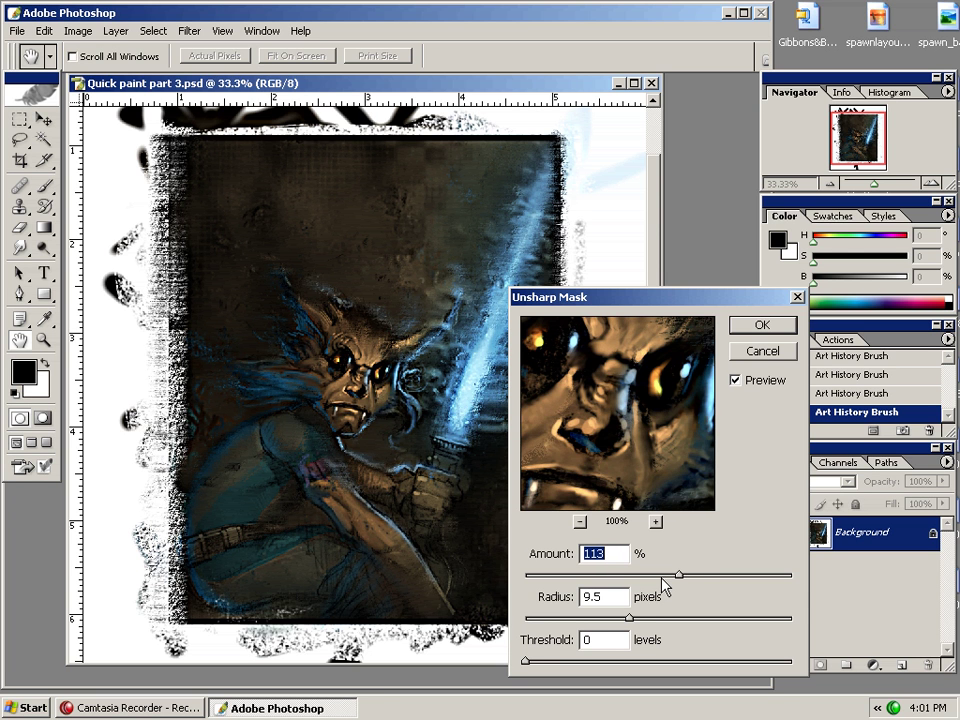
{"action": "left_click_drag", "start_coordinate": [679, 574], "coordinate": [700, 574]}
{"action": "left_click_drag", "start_coordinate": [629, 618], "coordinate": [597, 619]}
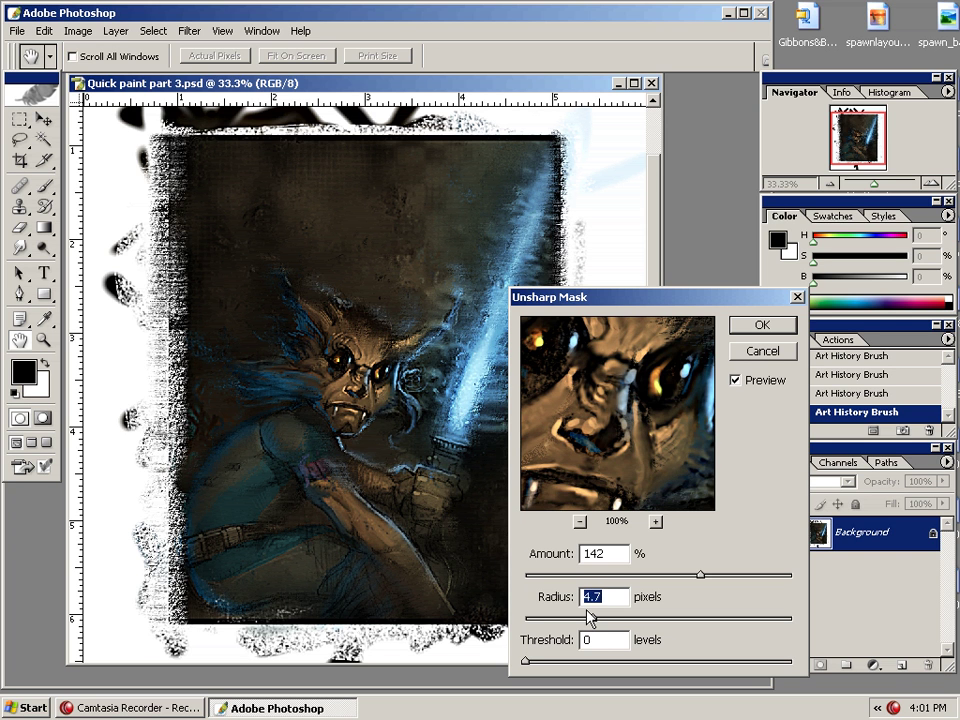
{"action": "left_click_drag", "start_coordinate": [589, 619], "coordinate": [537, 648]}
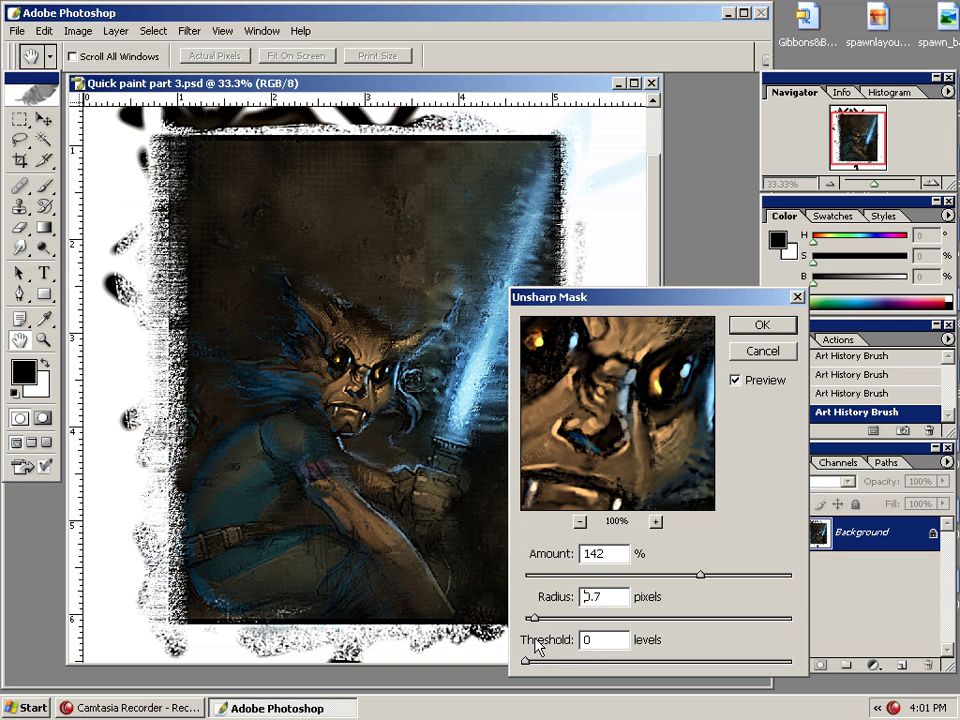
{"action": "left_click_drag", "start_coordinate": [701, 579], "coordinate": [677, 592]}
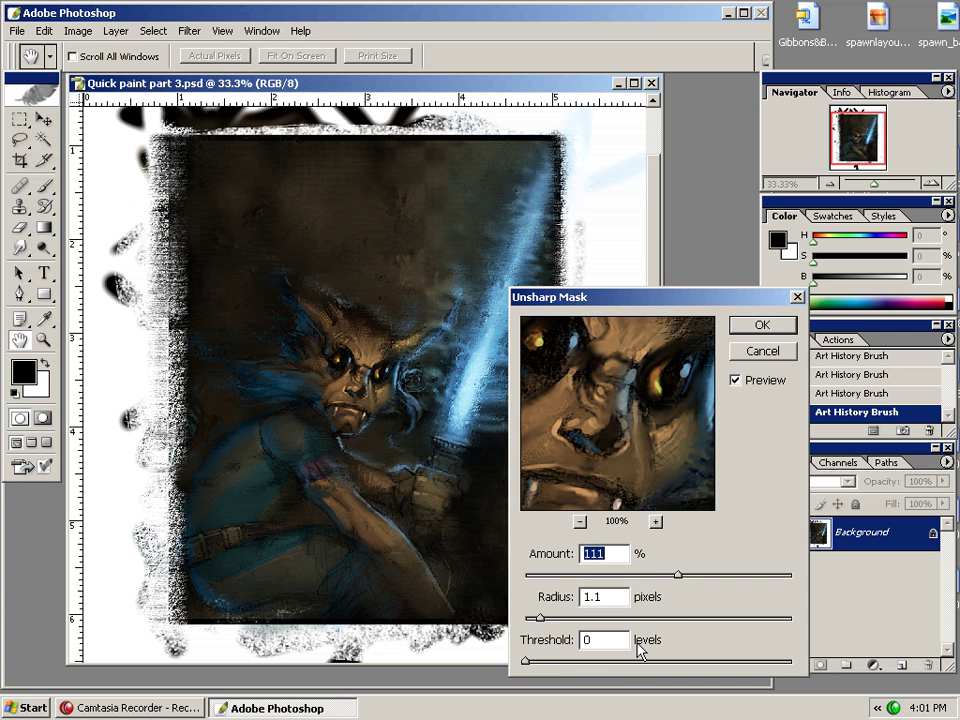
{"action": "left_click", "coordinate": [764, 326]}
{"action": "left_click", "coordinate": [767, 333]}
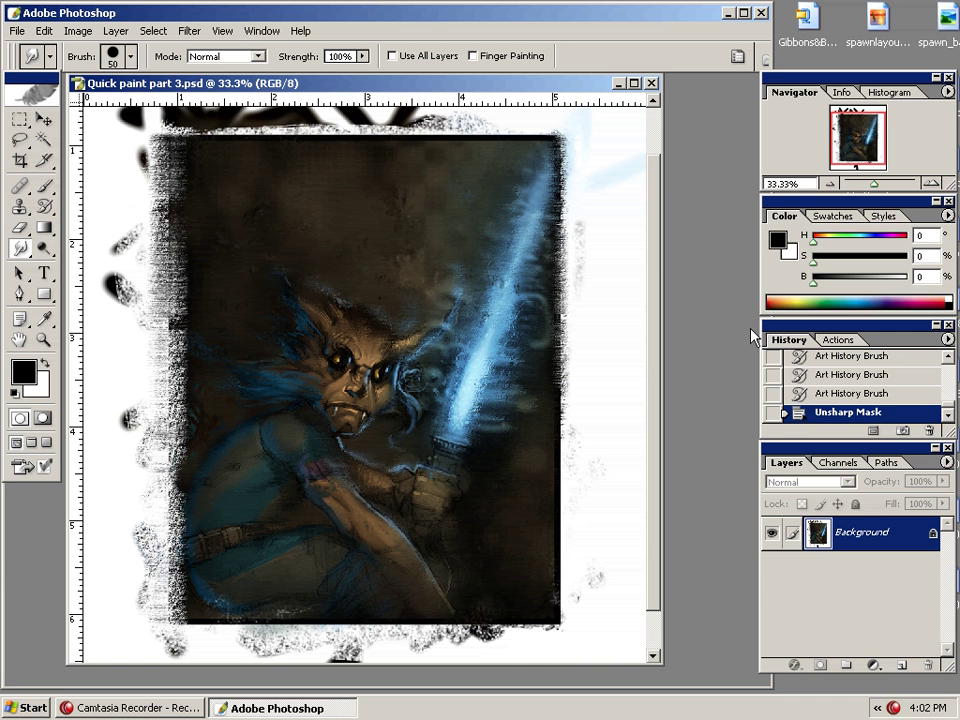
Step: Compare the painting before and after sharpening by repeatedly undoing and redoing the Unsharp Mask, ending with the filter applied
{"action": "key", "text": "ctrl+z"}
{"action": "key", "text": "ctrl+z"}
{"action": "key", "text": "ctrl+z"}
{"action": "key", "text": "ctrl+z"}
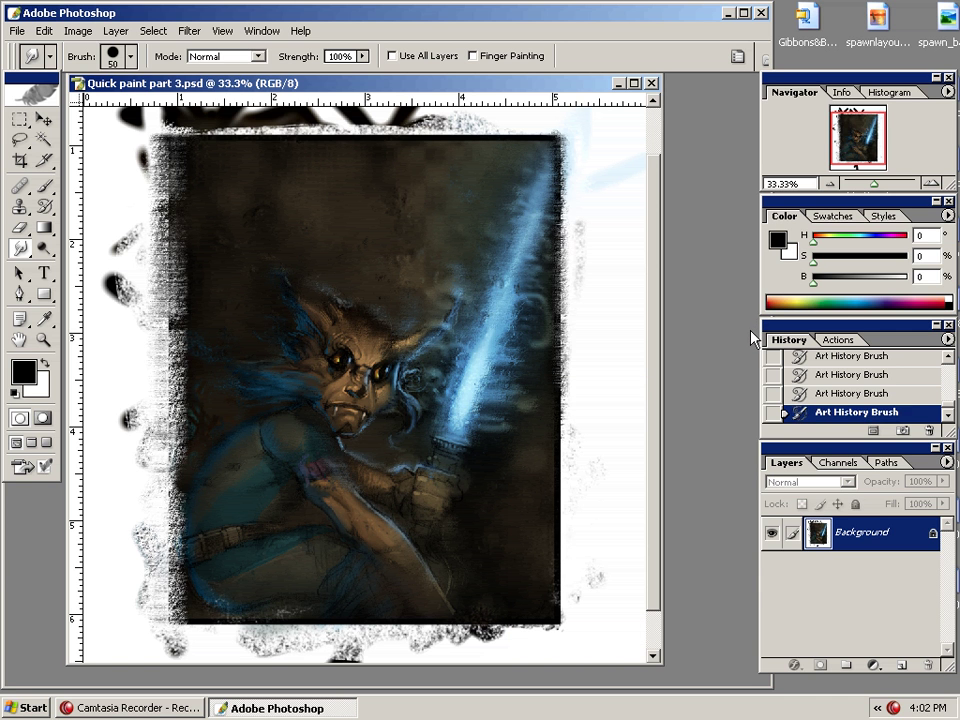
{"action": "key", "text": "ctrl+z"}
{"action": "key", "text": "ctrl+z"}
{"action": "key", "text": "ctrl+z"}
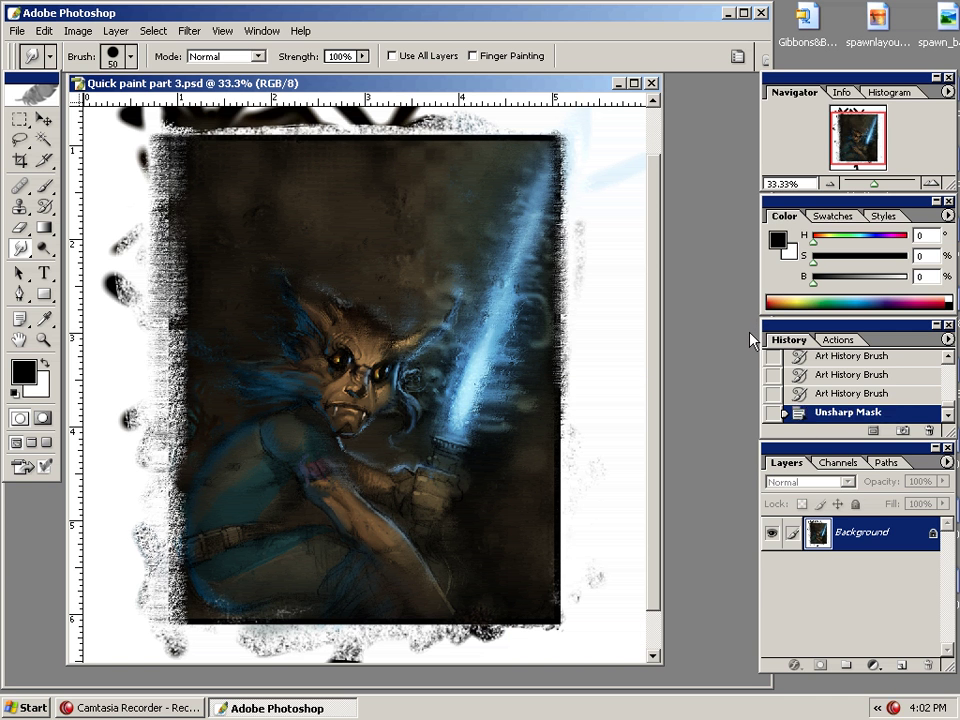
{"action": "key", "text": "ctrl+z"}
{"action": "key", "text": "ctrl+z"}
{"action": "key", "text": "ctrl+z"}
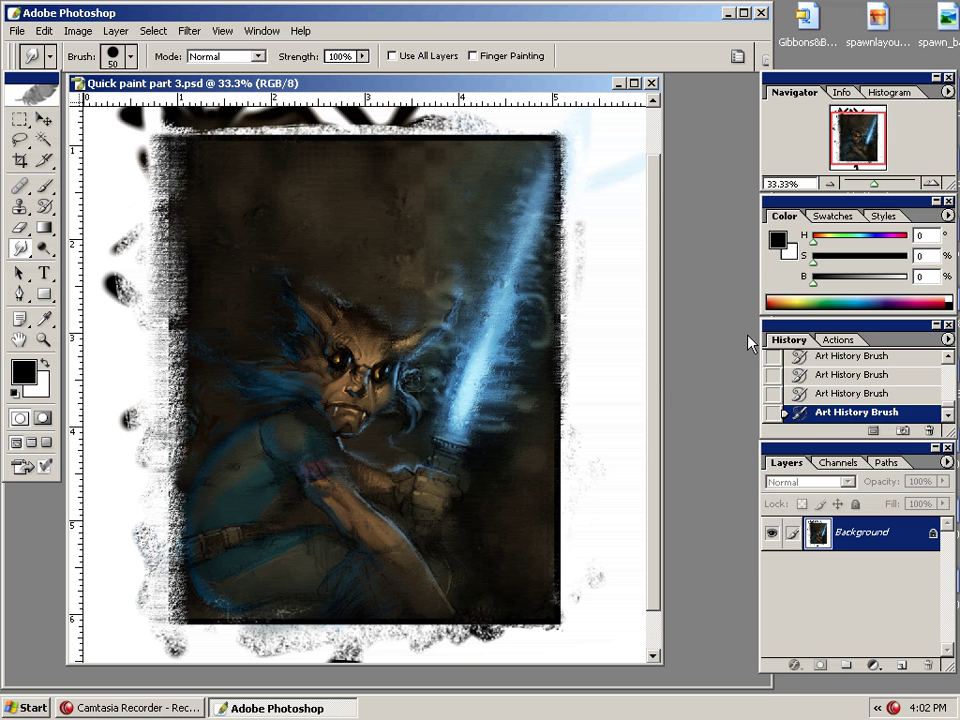
{"action": "key", "text": "ctrl+z"}
{"action": "key", "text": "ctrl+z"}
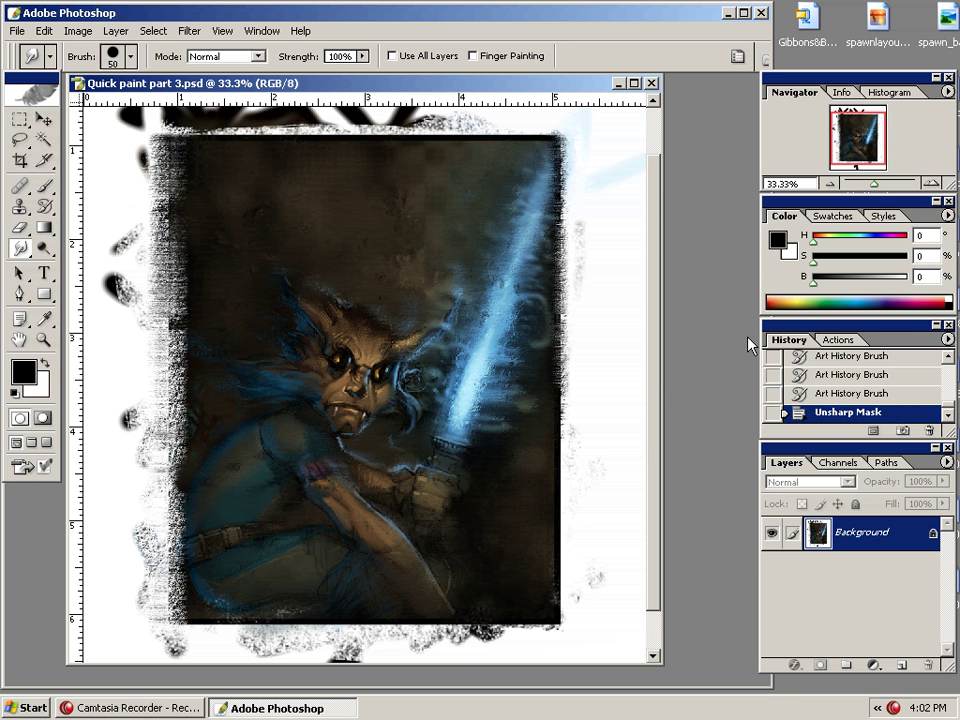